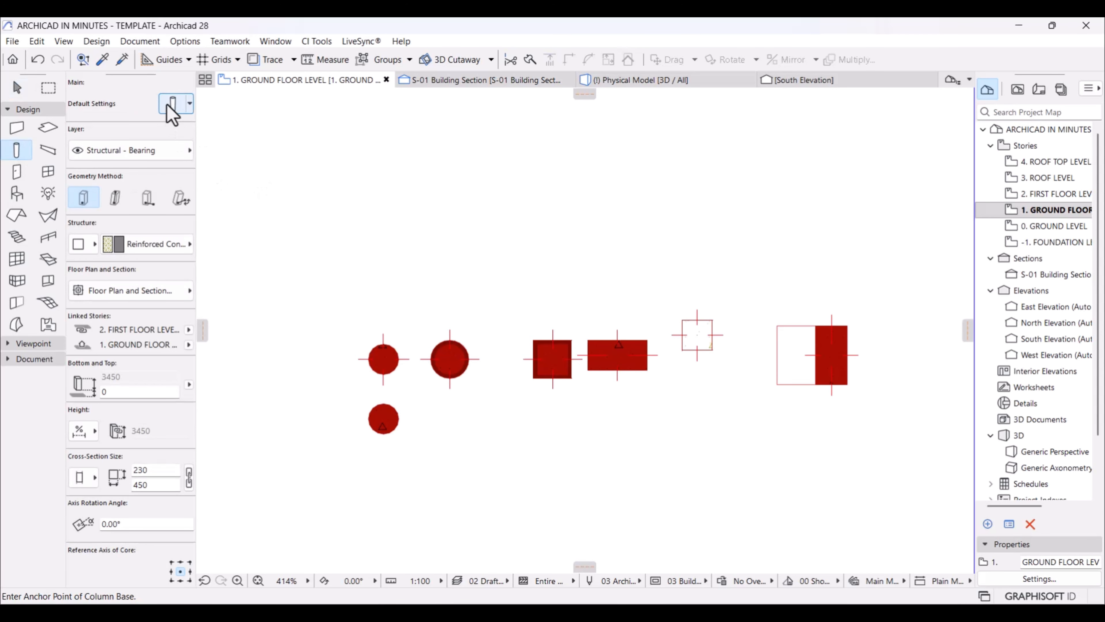
Open the column default settings and look through the Column, Segment, Floor Plan and Section, and Classification and Properties pages.
left_click(173, 104)
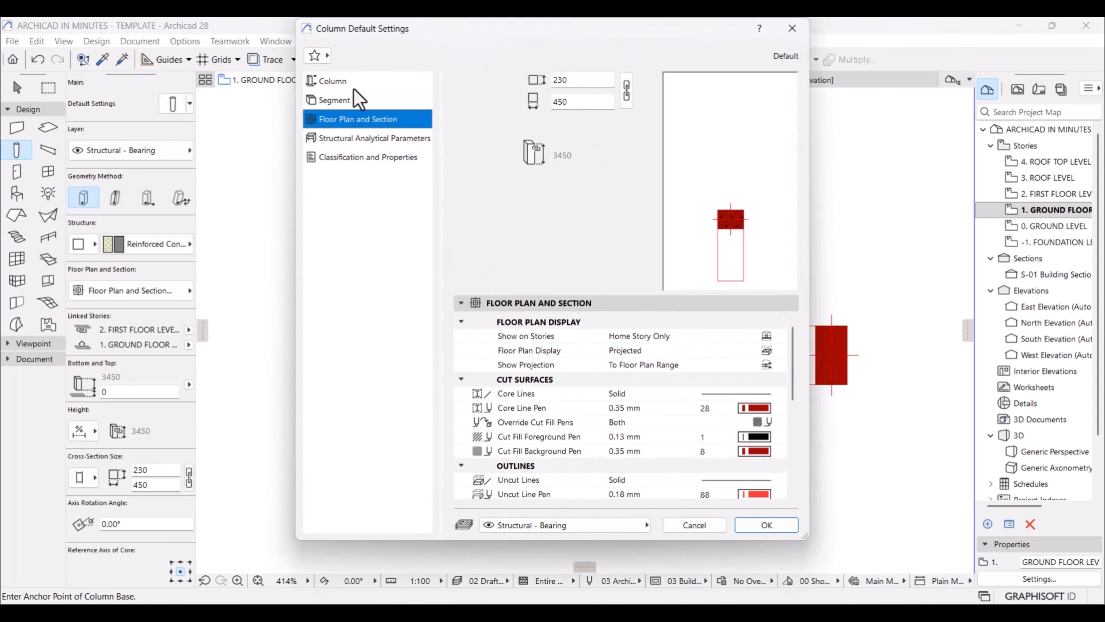
left_click(339, 82)
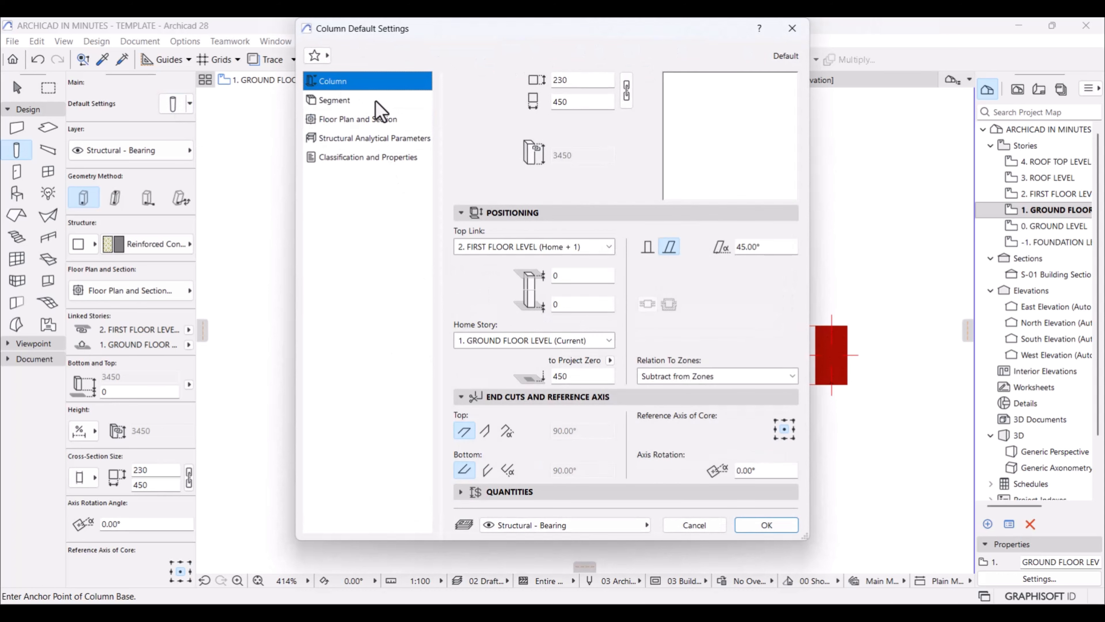
left_click(333, 100)
left_click(339, 120)
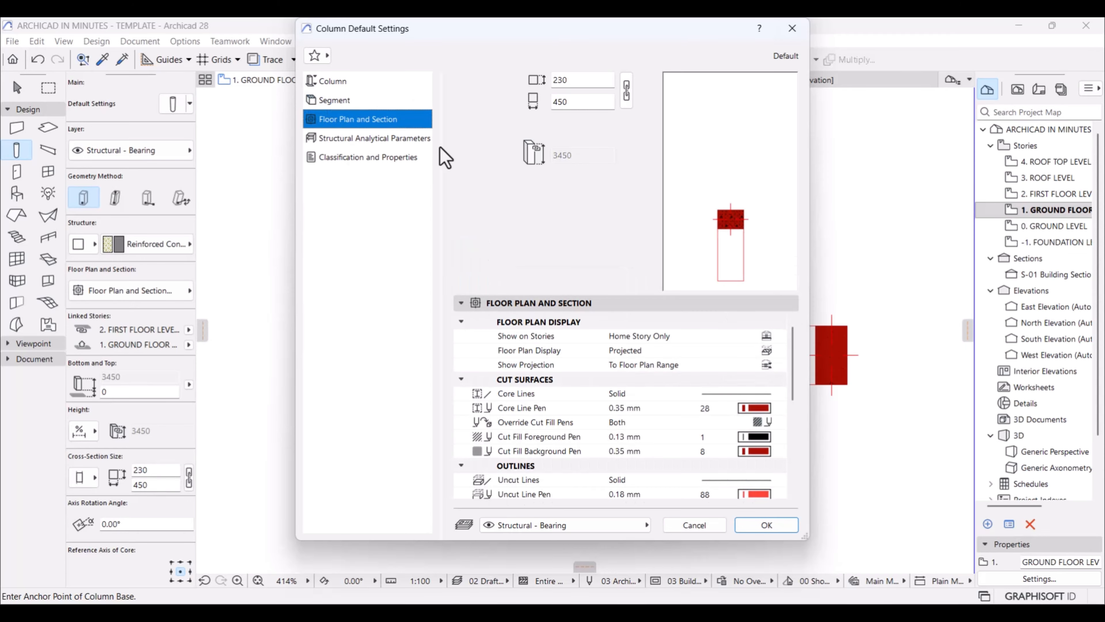
left_click(339, 164)
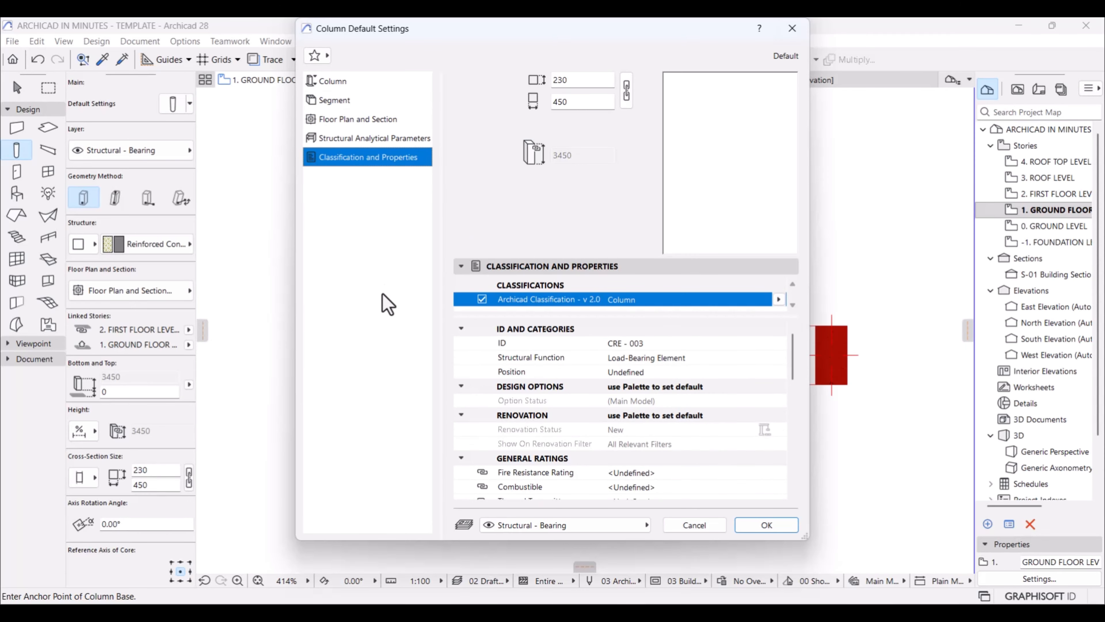
left_click(337, 83)
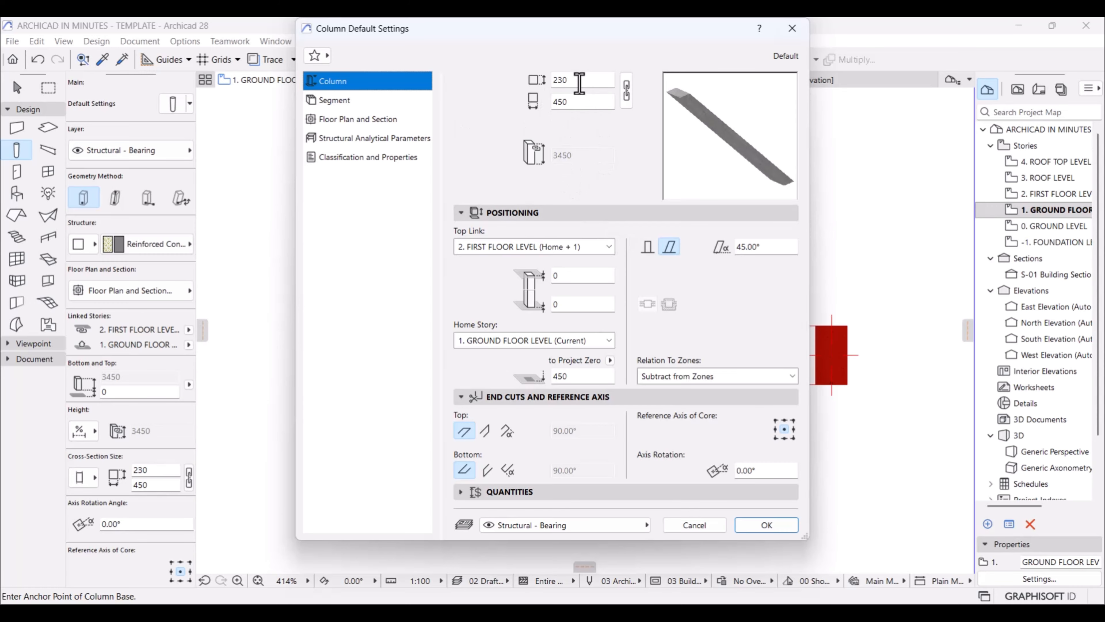
Set the column's cross-section to 230 by 230 with unlinked dimensions and make the column vertical.
left_click(626, 91)
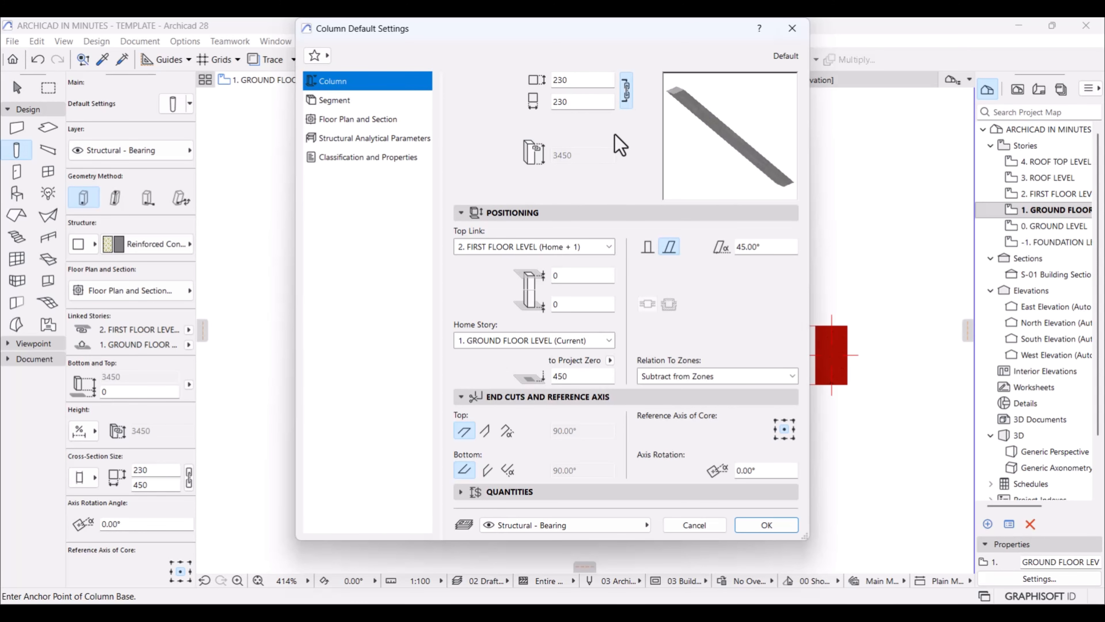
double_click(573, 81)
left_click(626, 89)
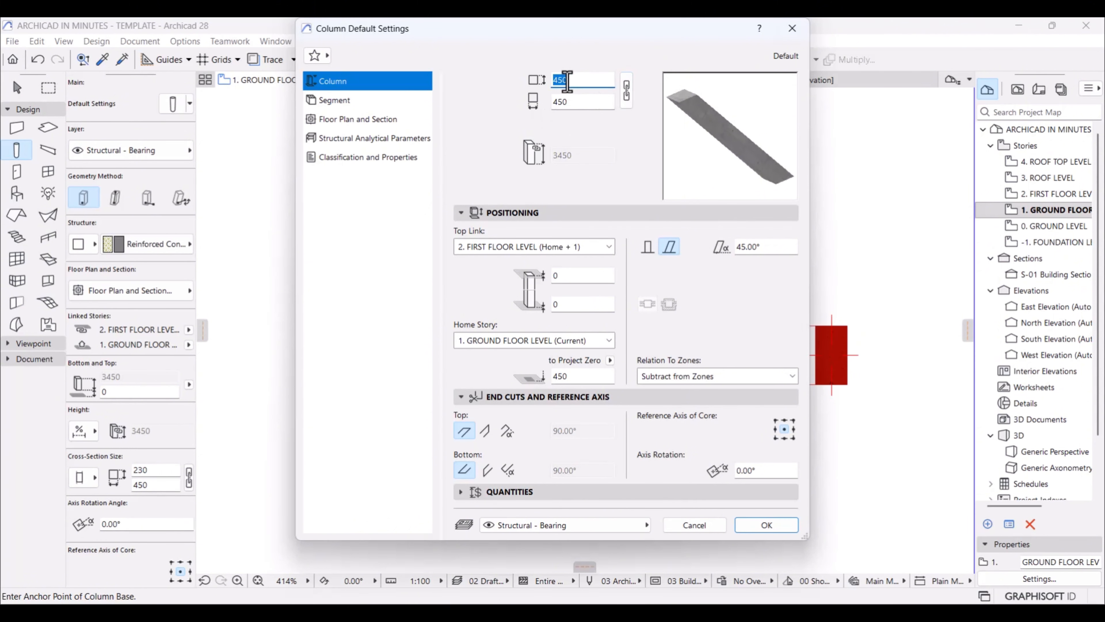
type("230")
left_click(566, 101)
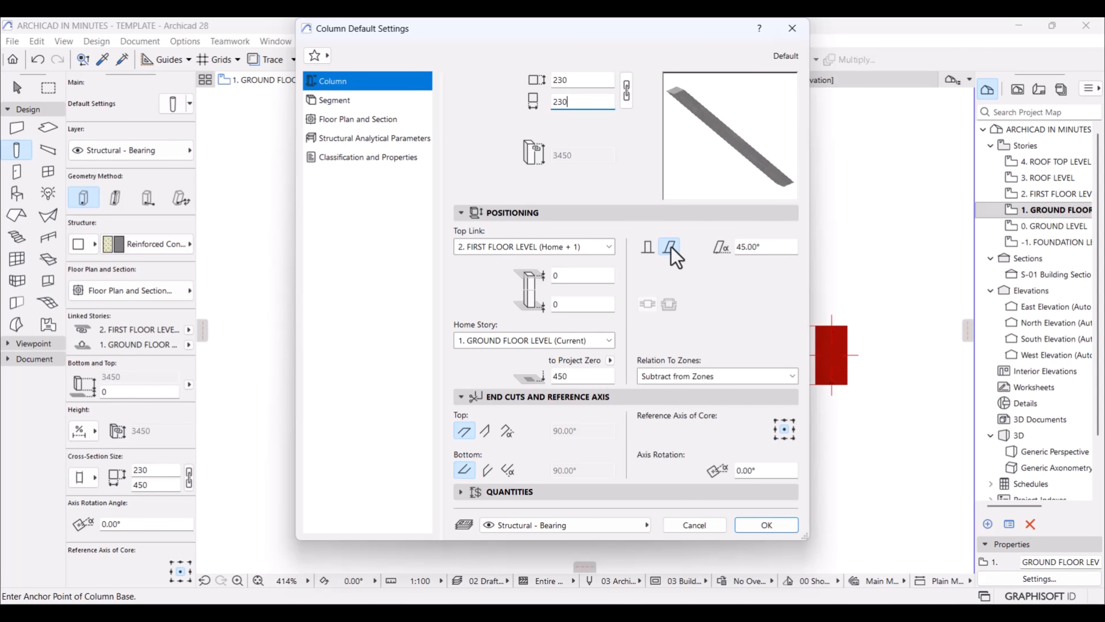
left_click(763, 247)
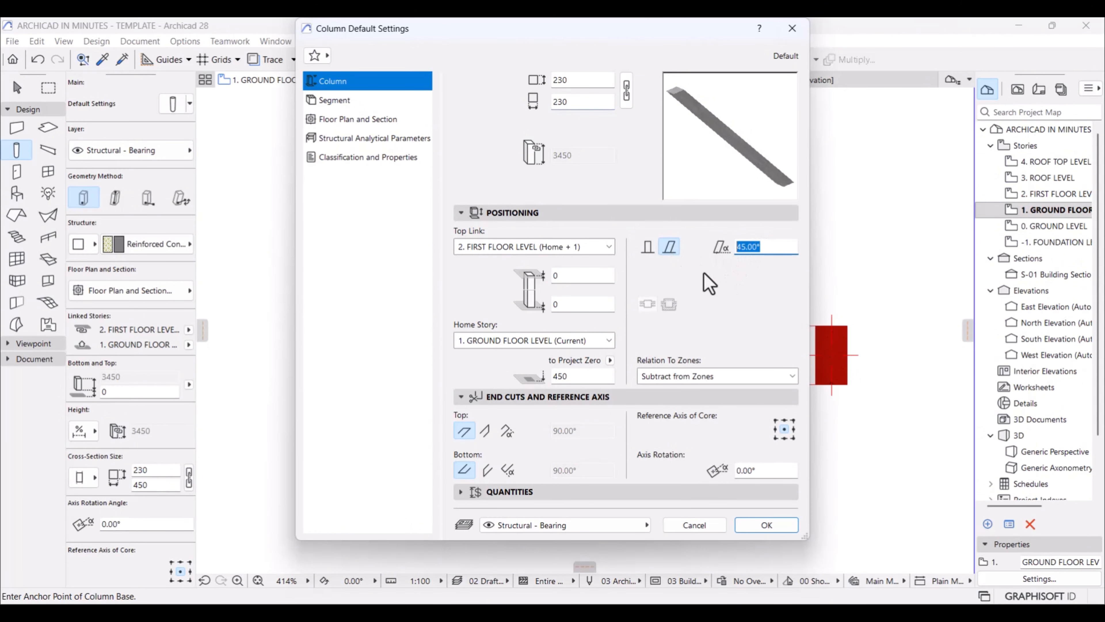
left_click(648, 246)
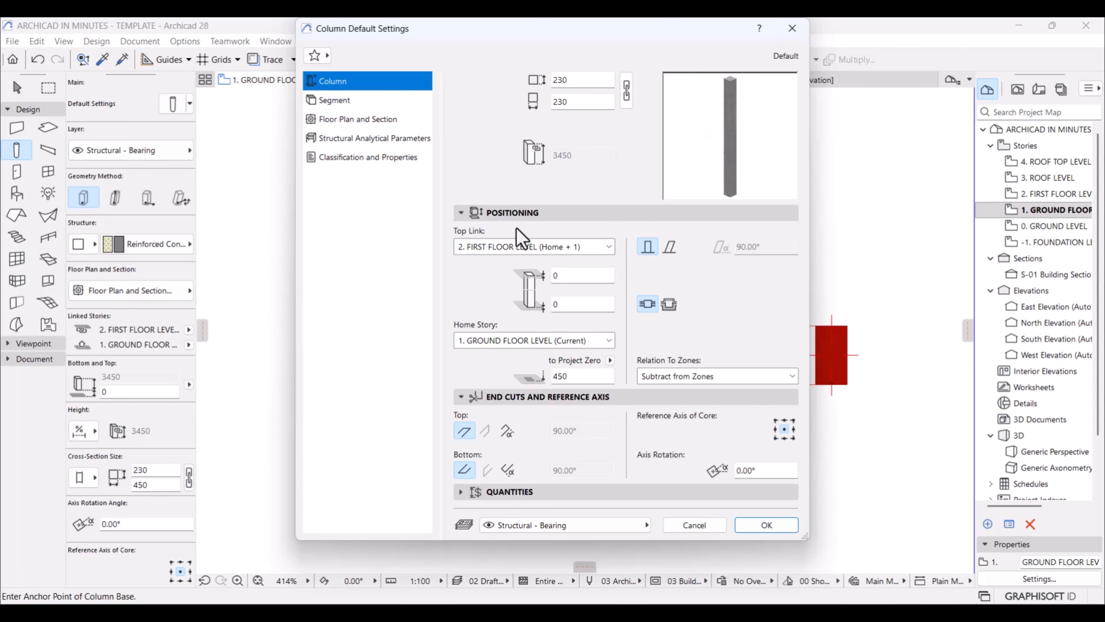
Examine the available stories for the column's Home Story and Top Link without changing either one.
left_click(487, 342)
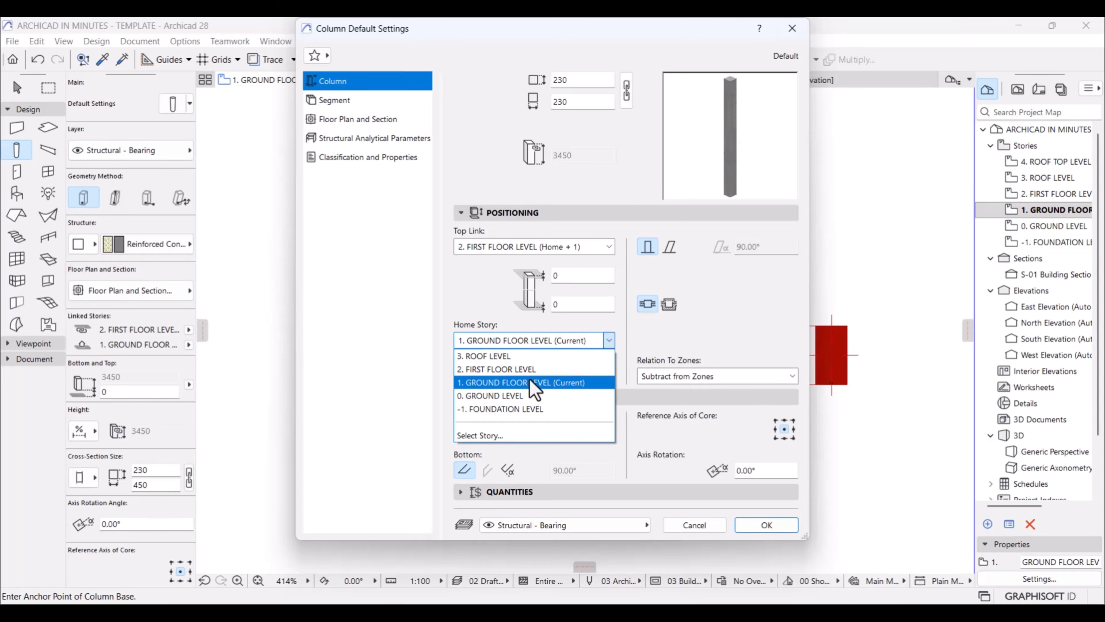
left_click(476, 298)
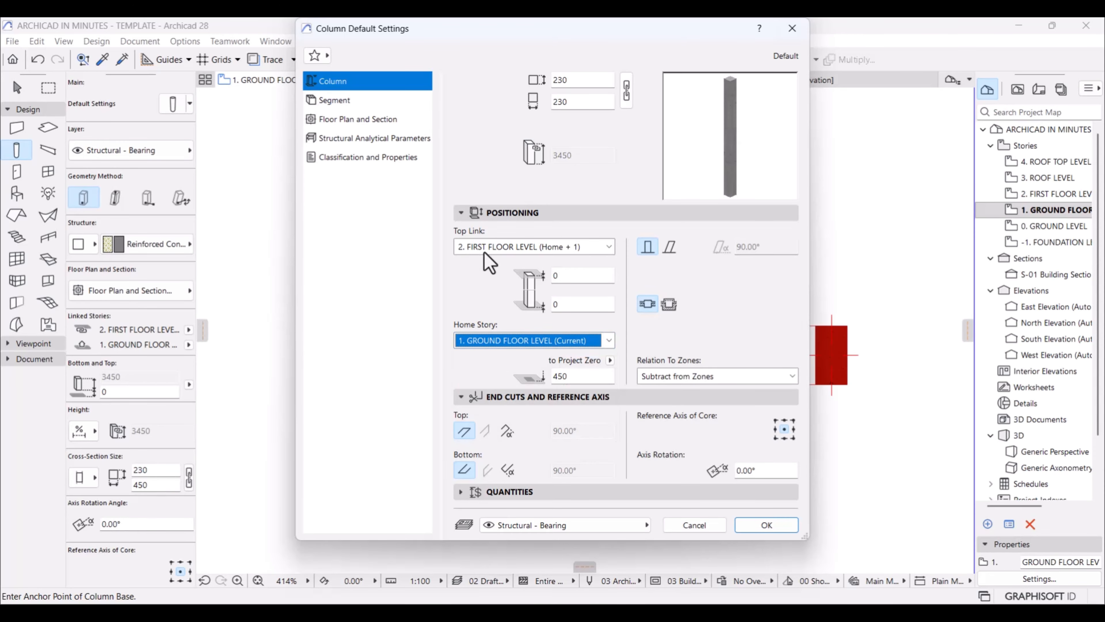
left_click(485, 249)
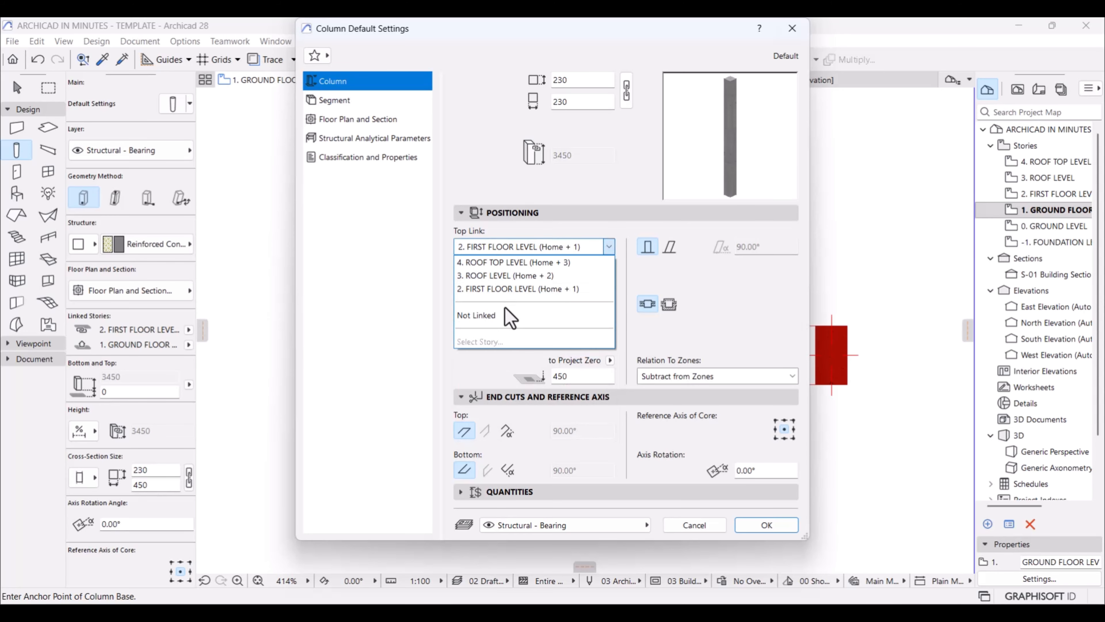
left_click(646, 348)
left_click(477, 249)
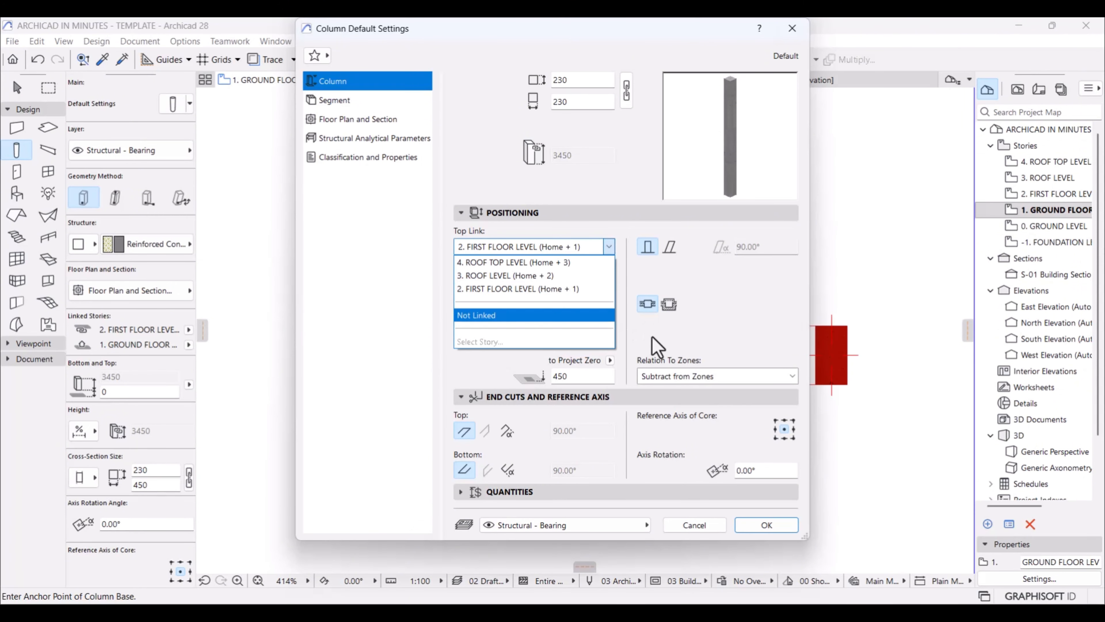
left_click(657, 347)
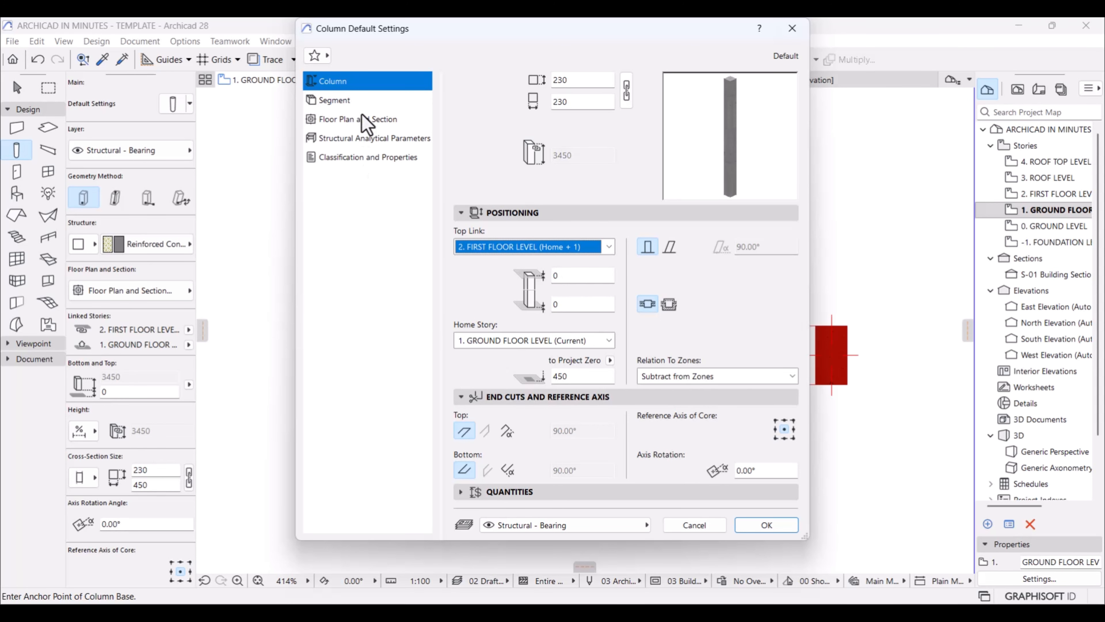
Compare the column segment's cross-section shapes, make it circular and keep Reinforced Concrete - Structural as its building material.
left_click(362, 102)
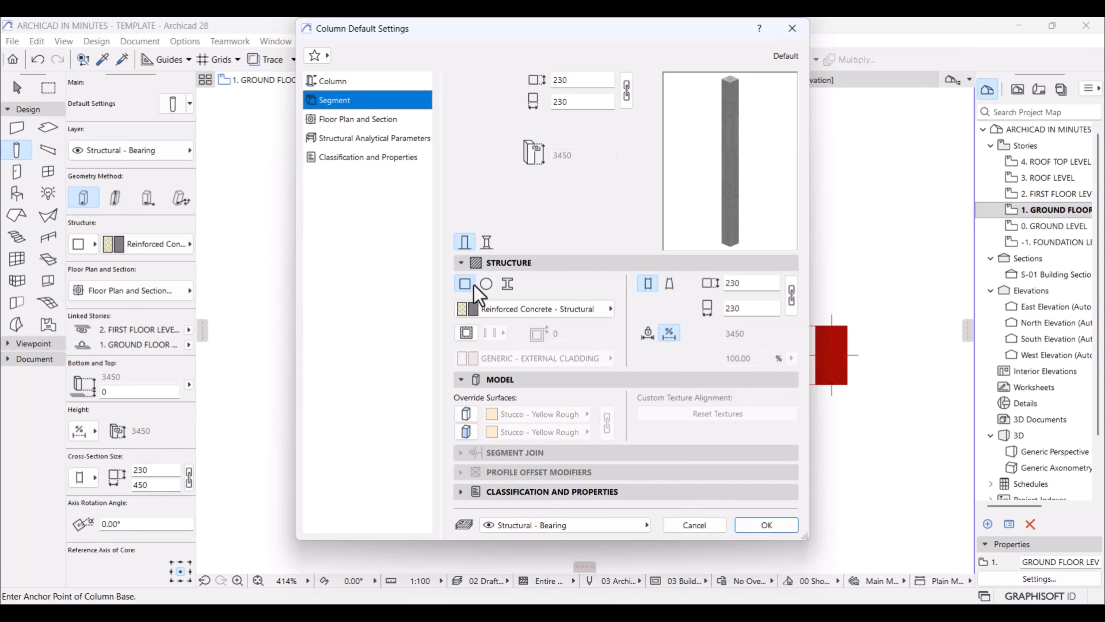
left_click(486, 284)
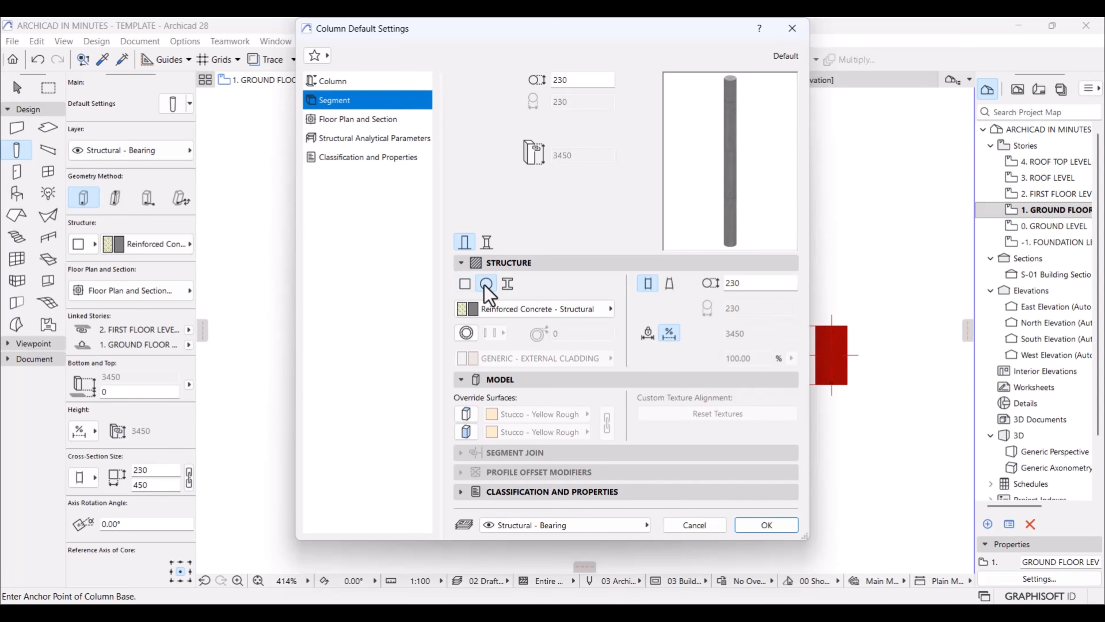
left_click(508, 284)
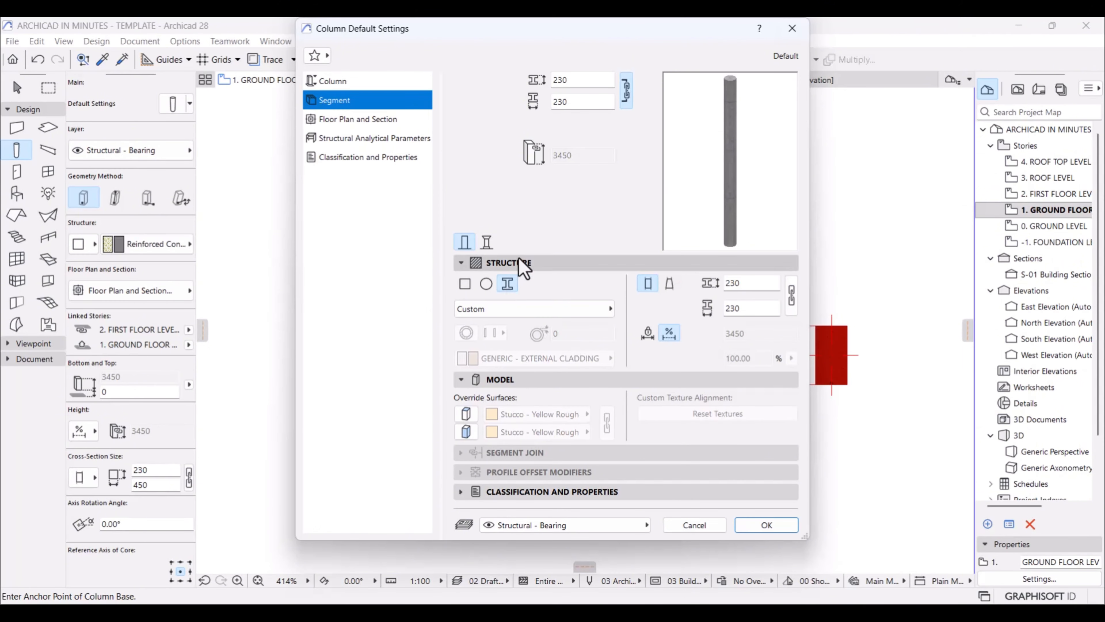
left_click(483, 287)
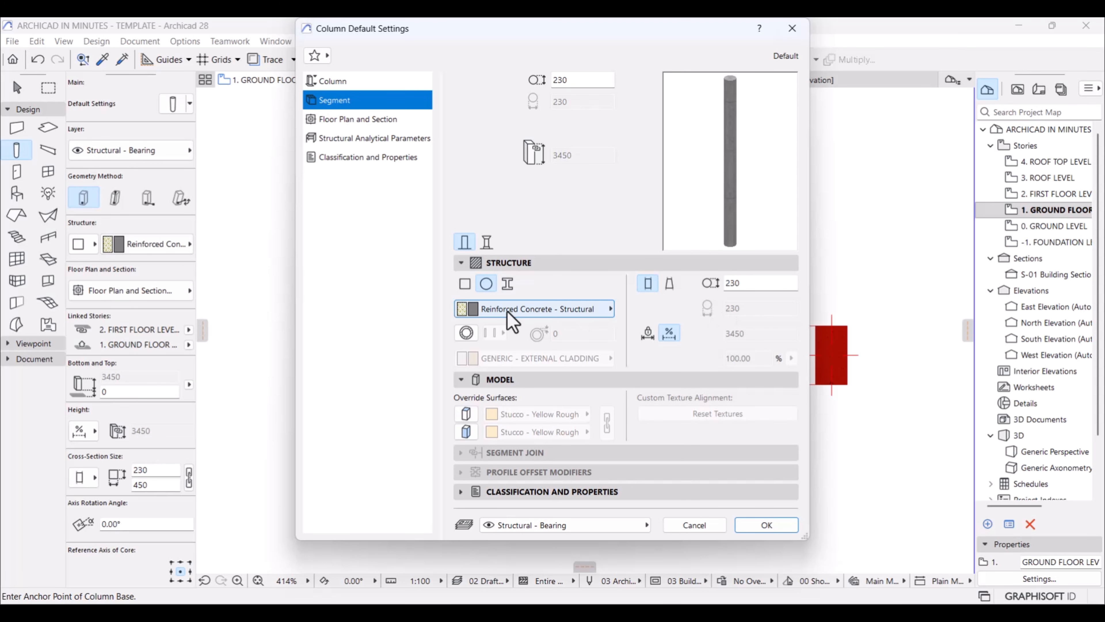
left_click(465, 284)
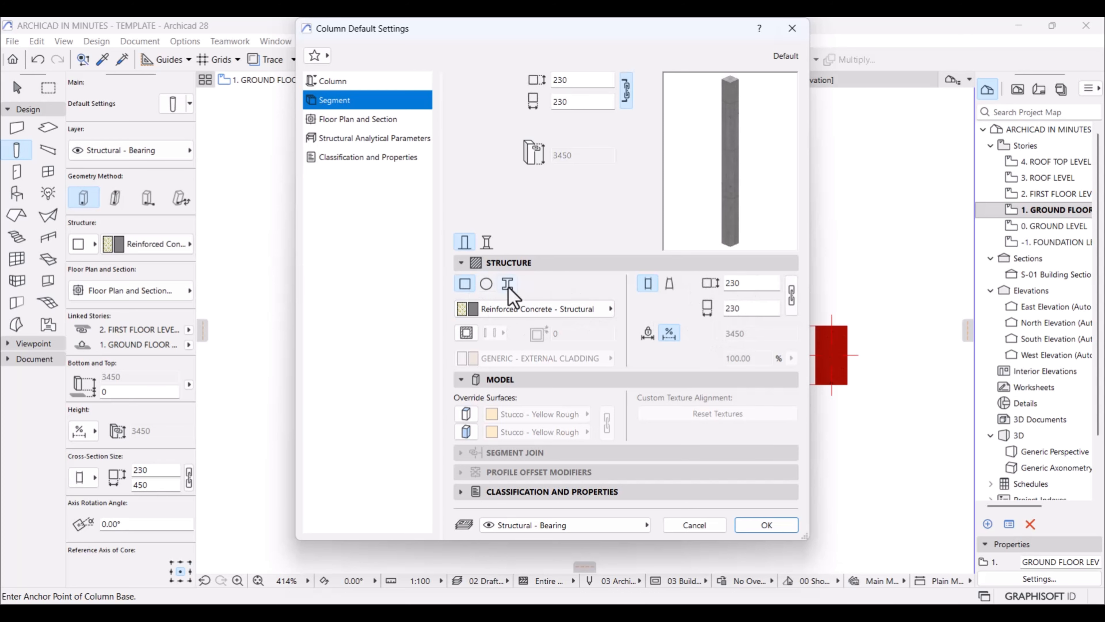
left_click(486, 283)
left_click(541, 310)
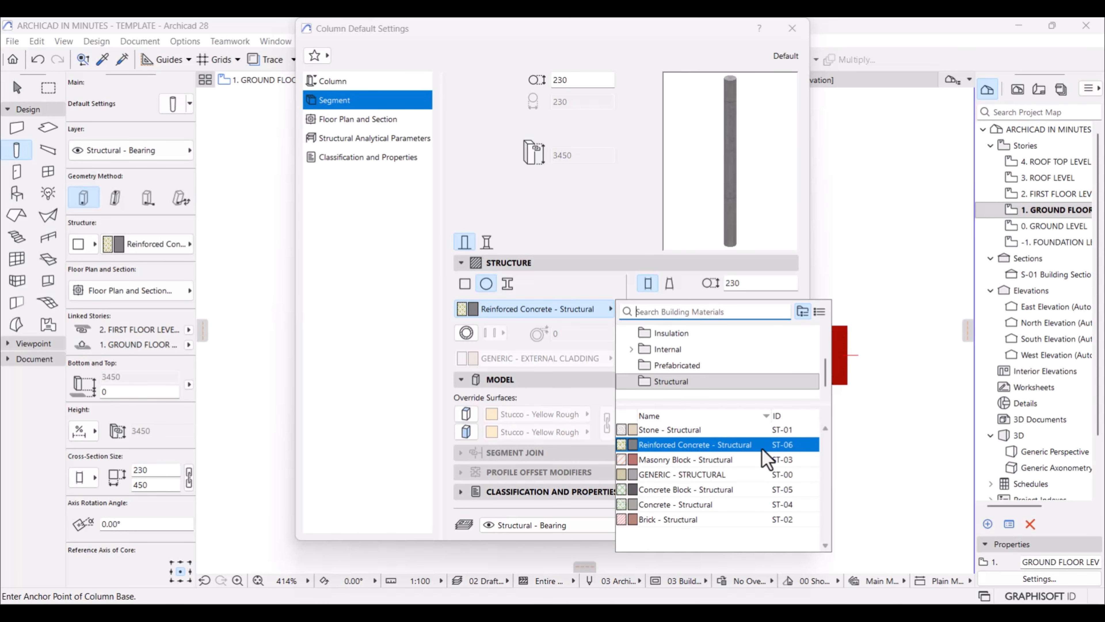
left_click(546, 394)
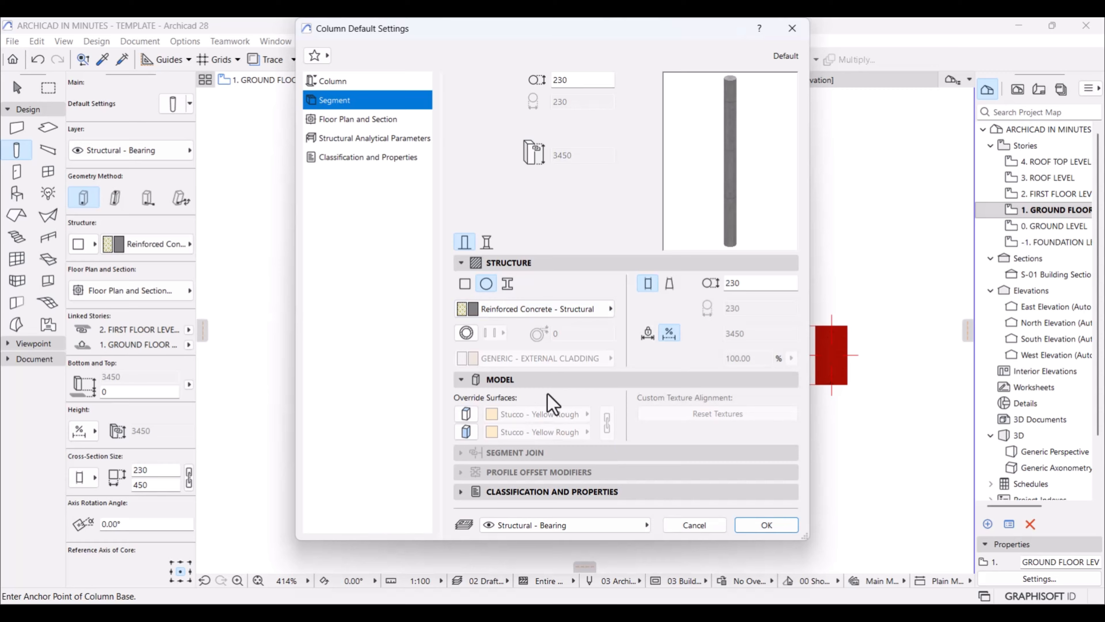
Try a 100 mm GENERIC - EXTERNAL CLADDING veneer on the circular column, review its veneer types, and switch it off again.
left_click(468, 336)
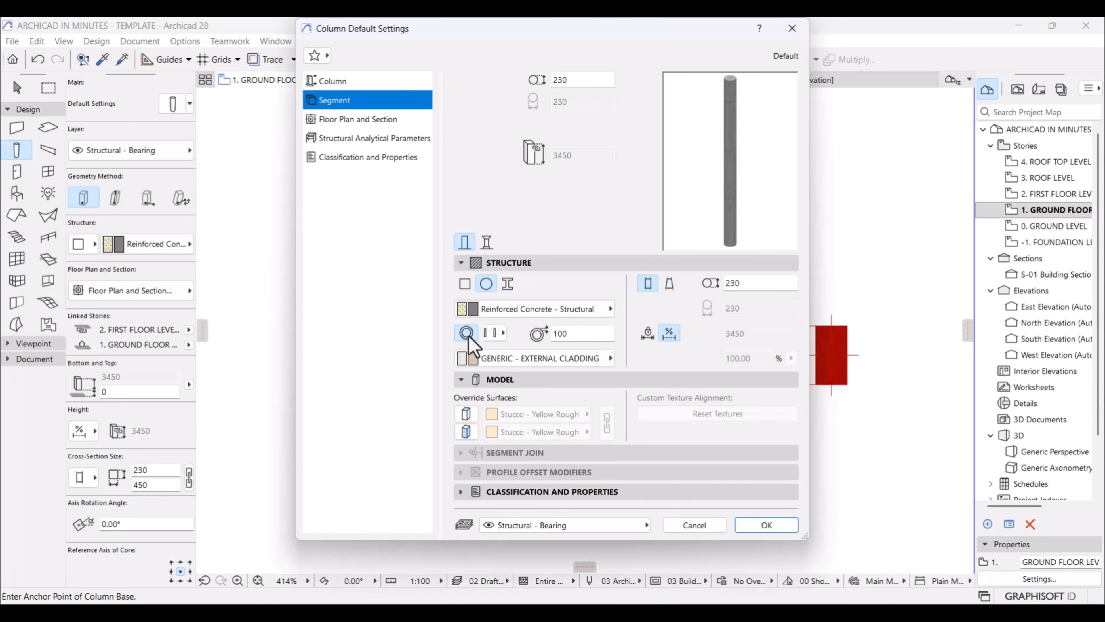
left_click(532, 361)
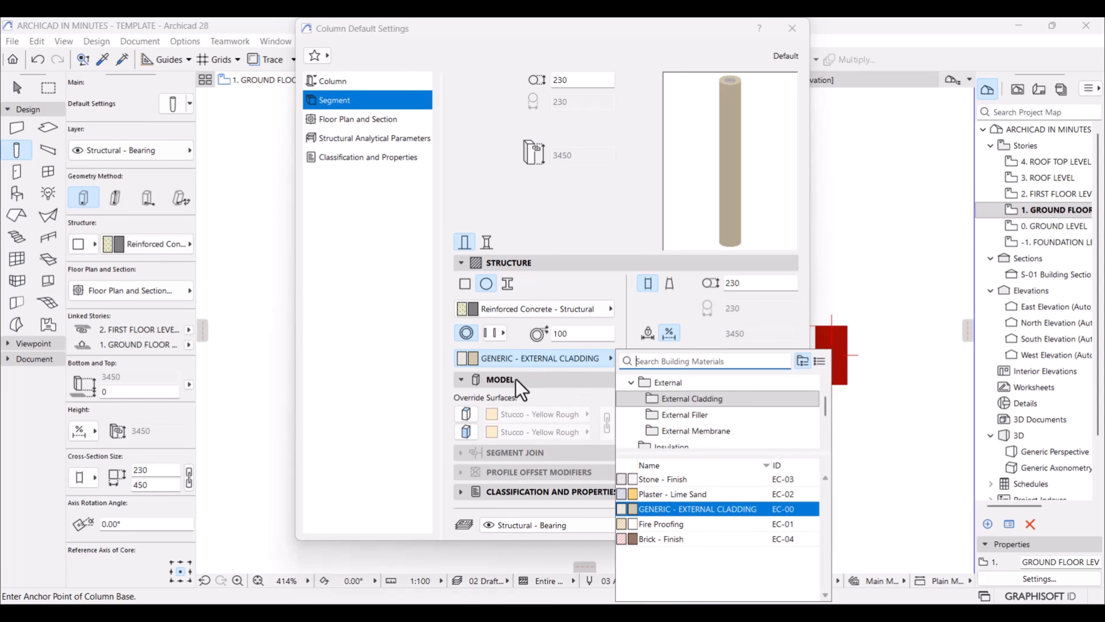
left_click(519, 386)
left_click(494, 336)
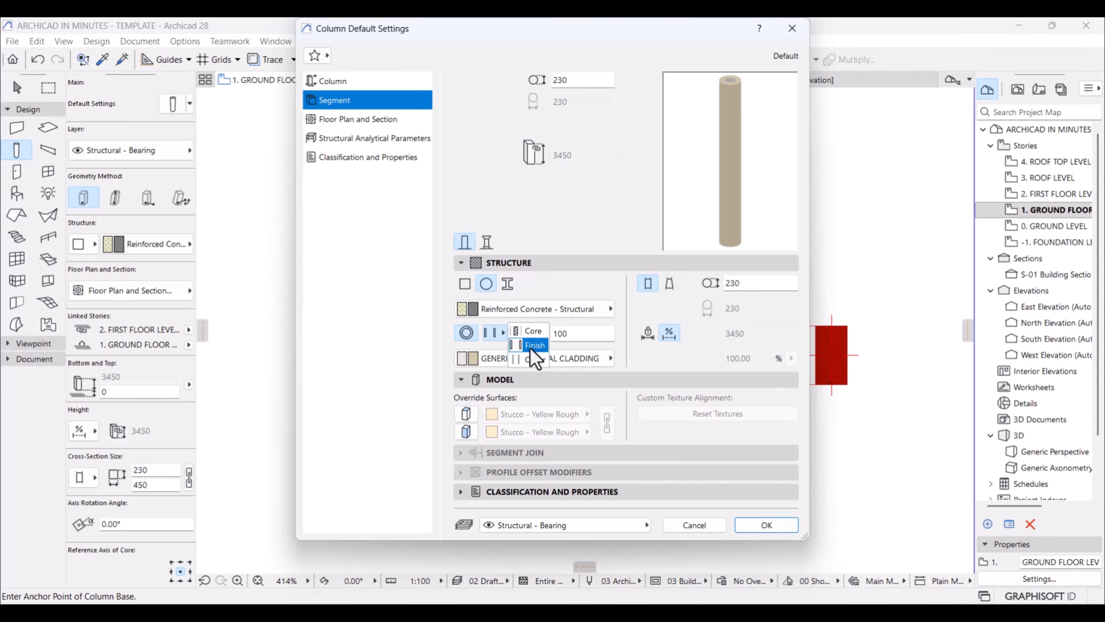
left_click(503, 334)
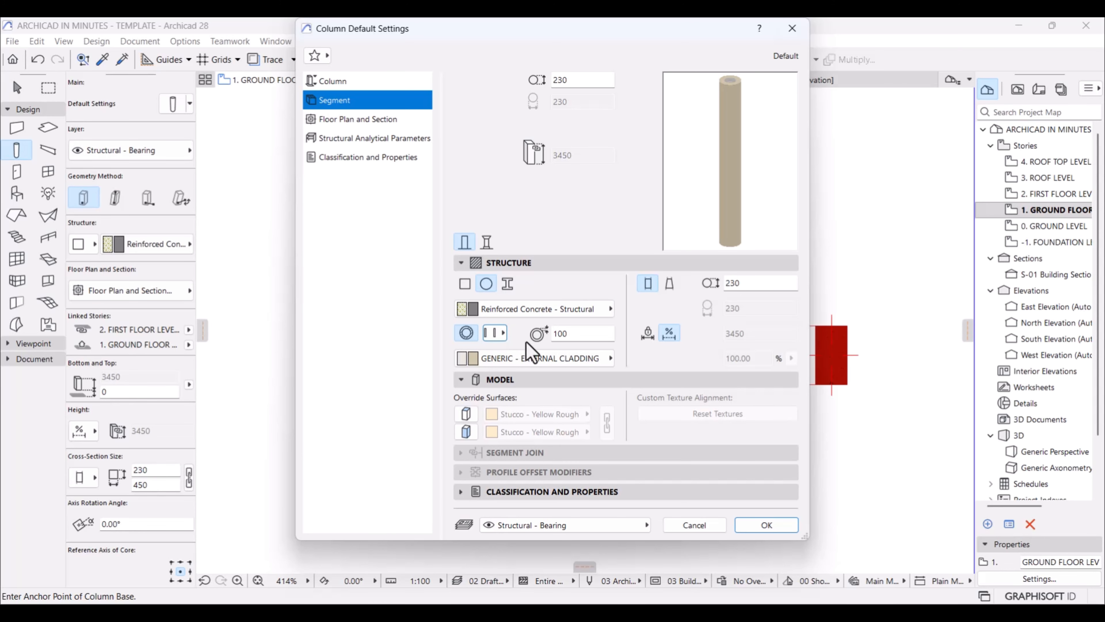
left_click(467, 334)
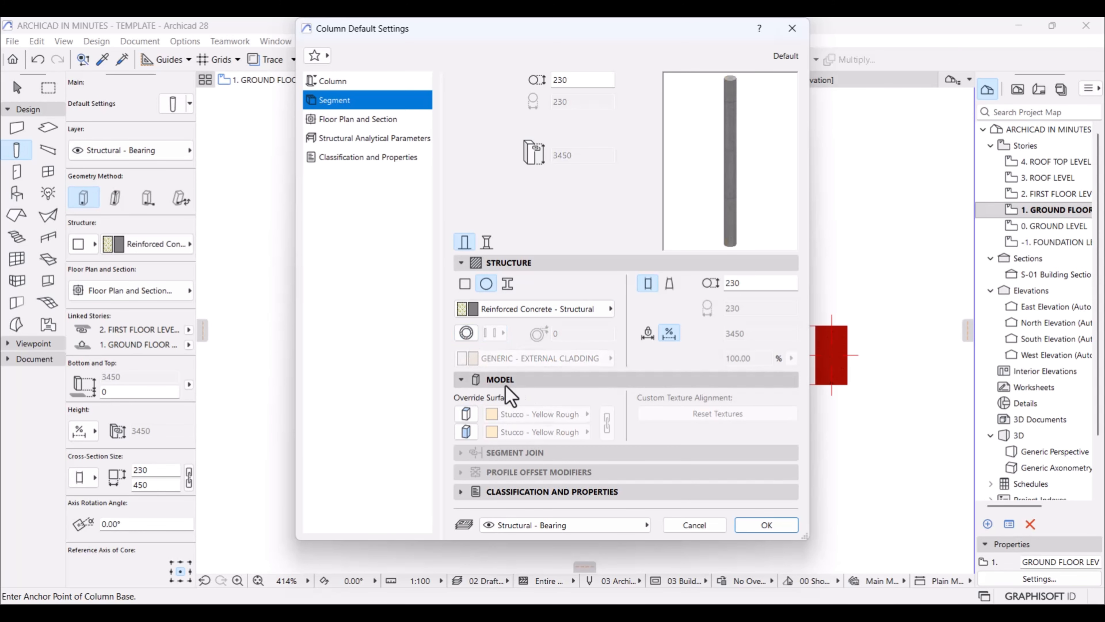
Override both surfaces of the column segment with Stucco - Red Rough.
left_click(470, 419)
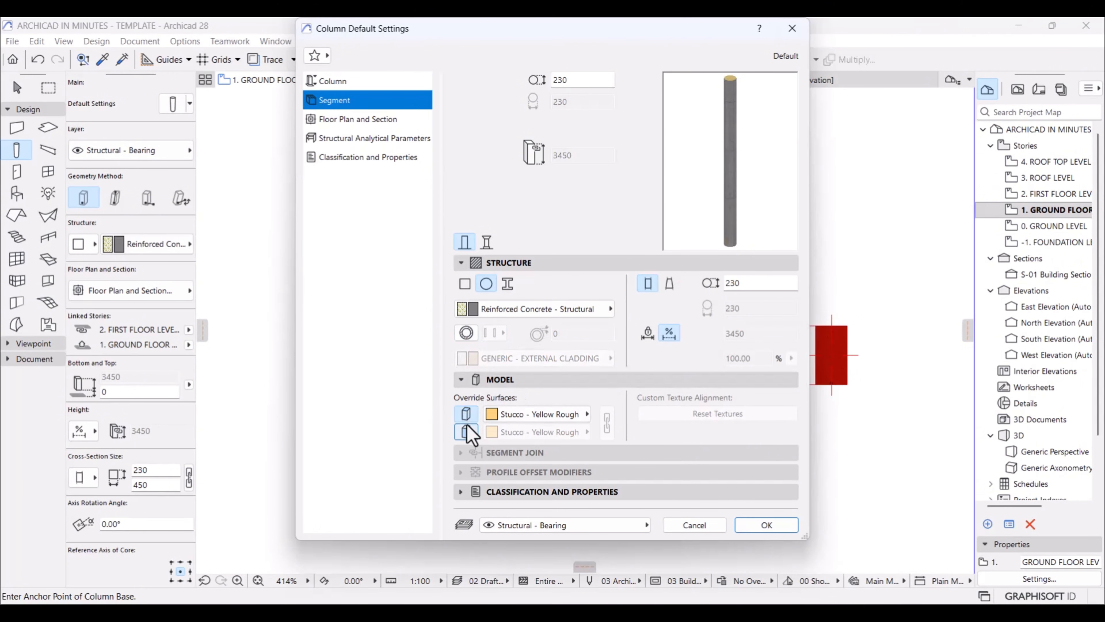
left_click(466, 431)
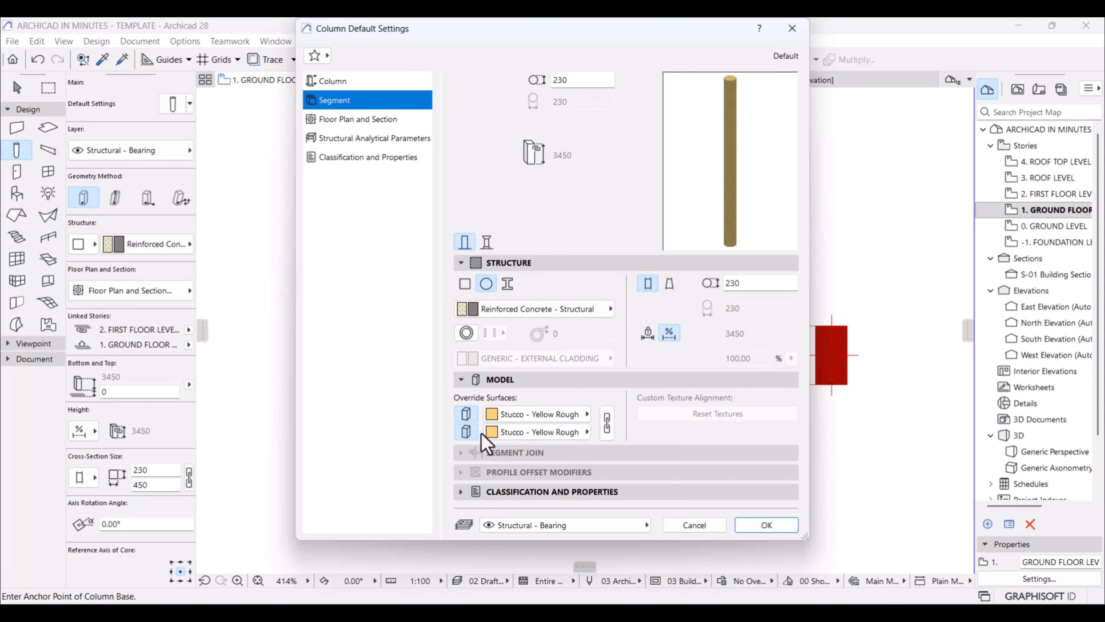
left_click(538, 416)
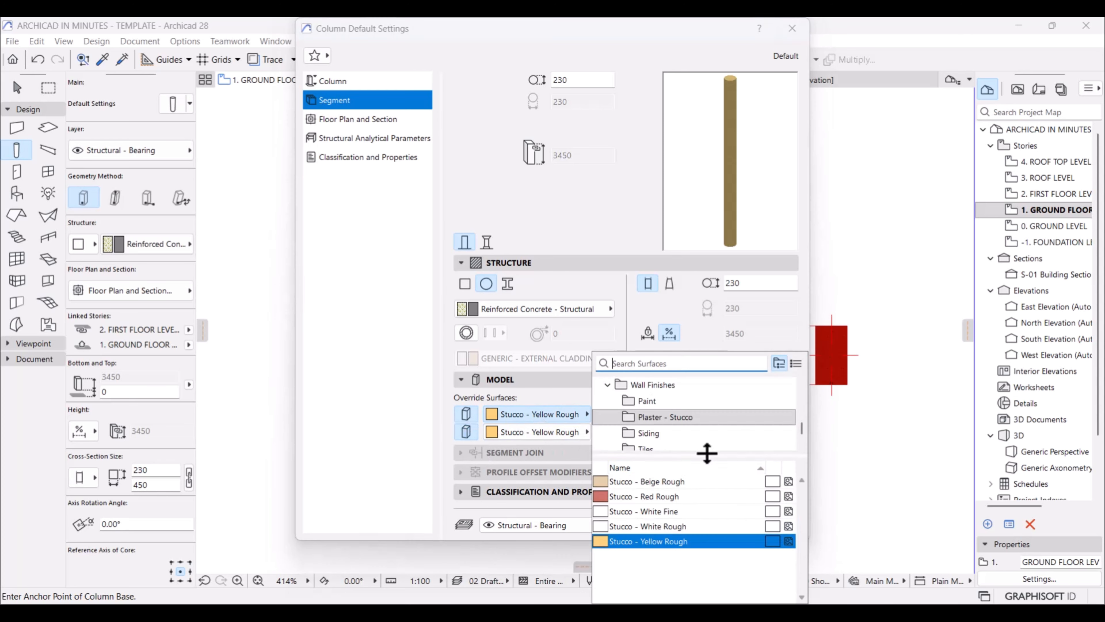
left_click(649, 481)
left_click(653, 496)
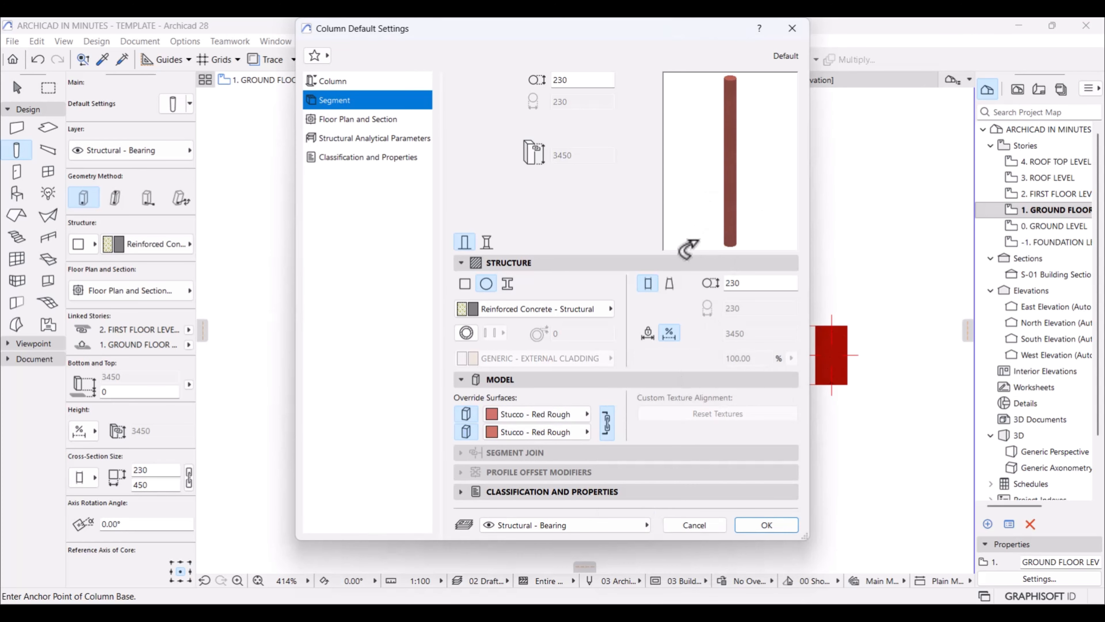
Review the segment's classification and properties, and the Show on Stories options for the column's floor plan display.
left_click(530, 492)
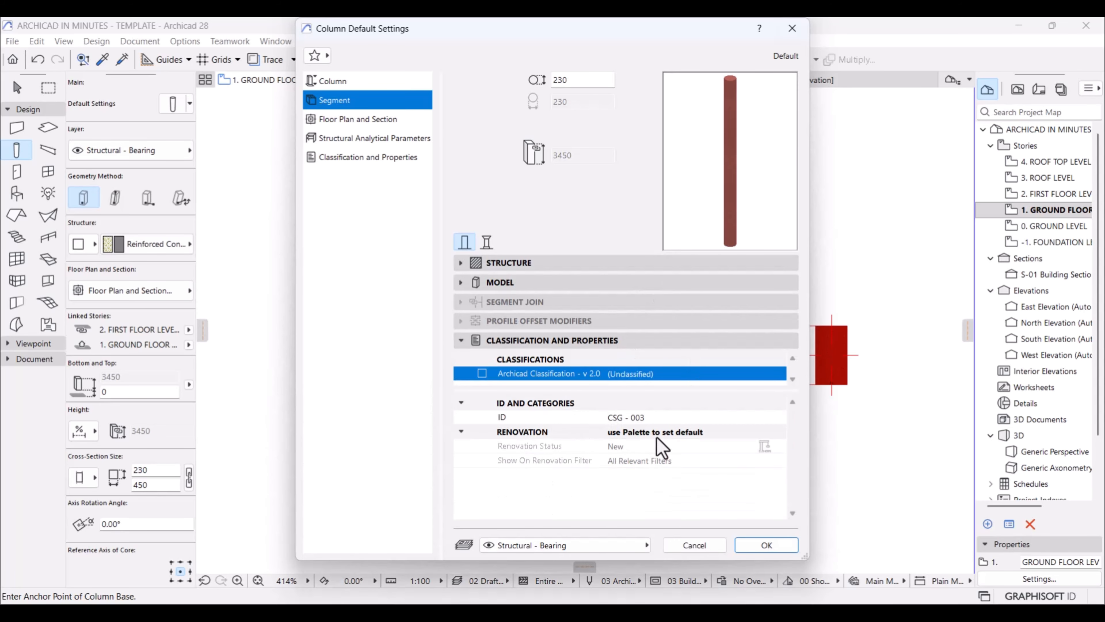
left_click(601, 416)
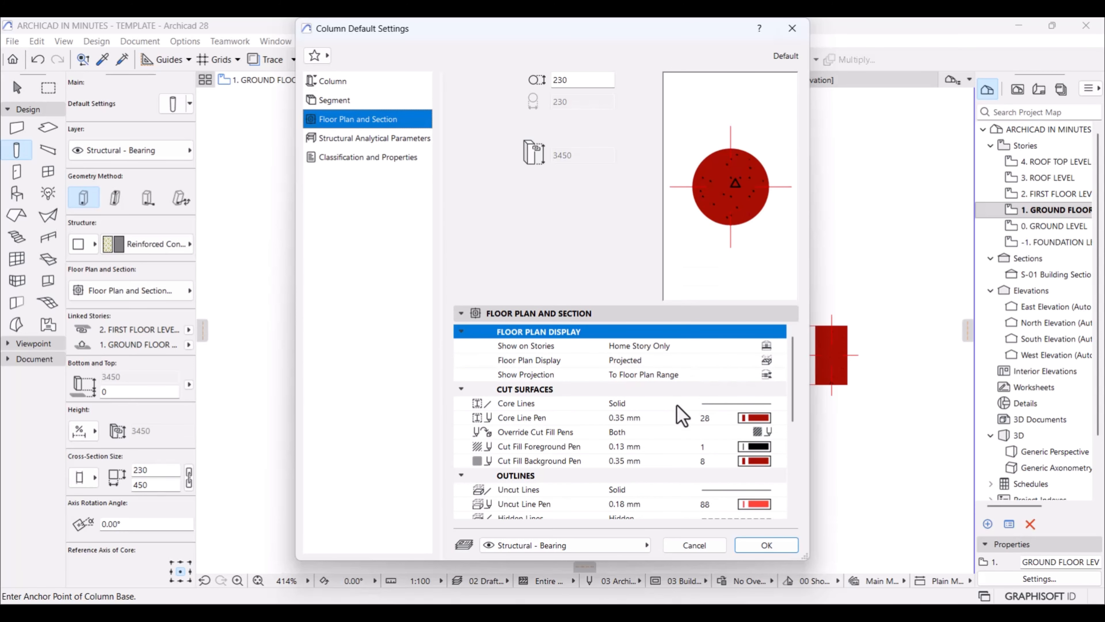
left_click(766, 346)
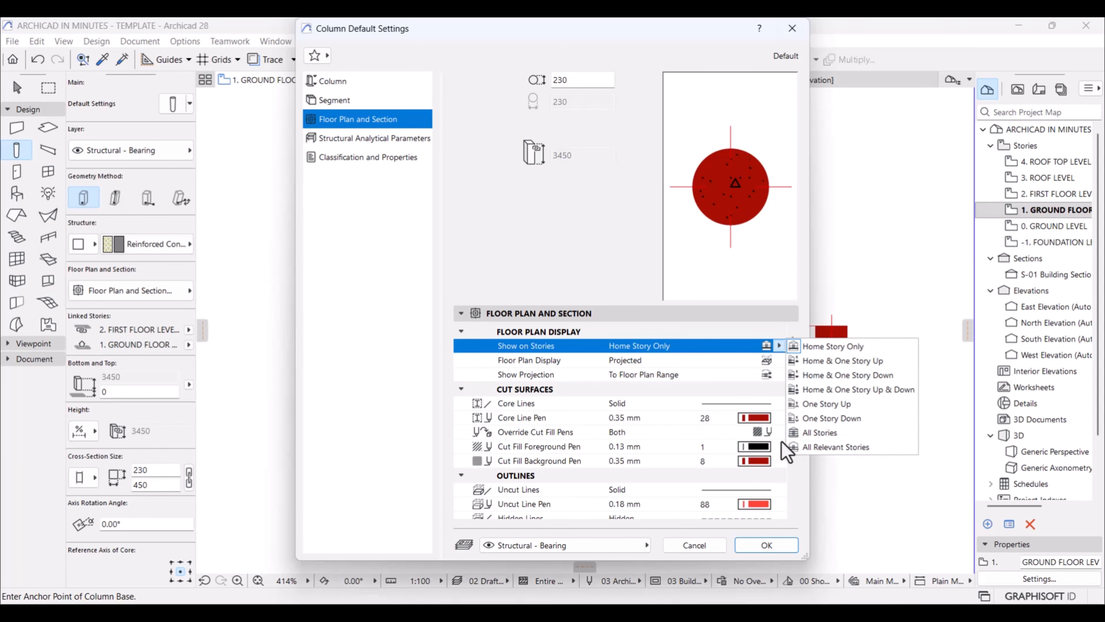
left_click(763, 385)
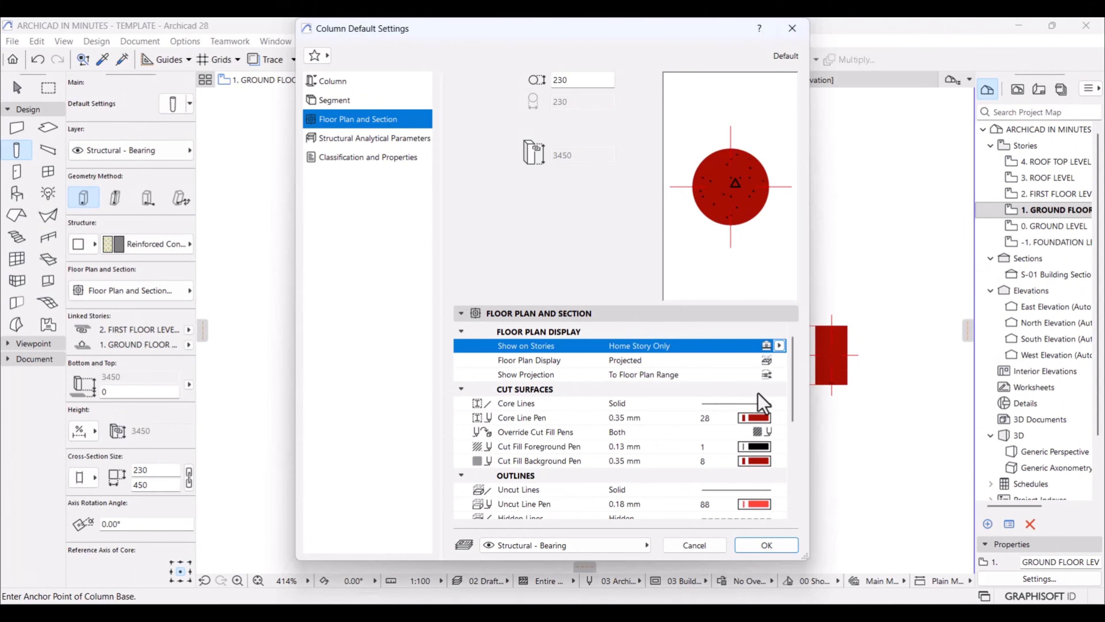
Try the column's Override Cut Fill Pens setting at None, and return it to Both.
left_click(769, 431)
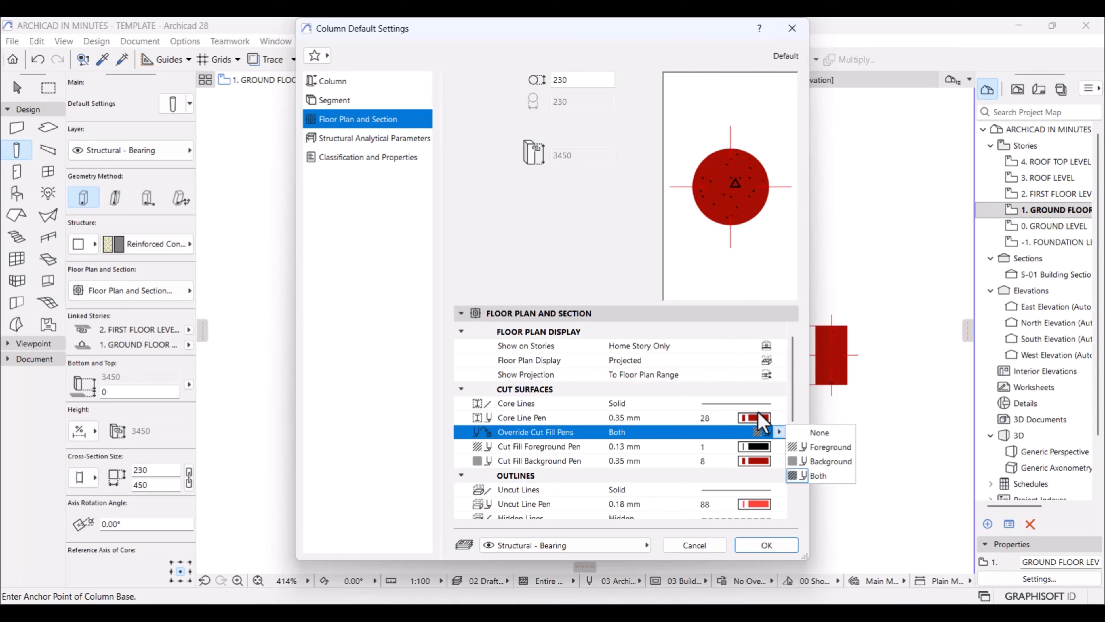
left_click(803, 432)
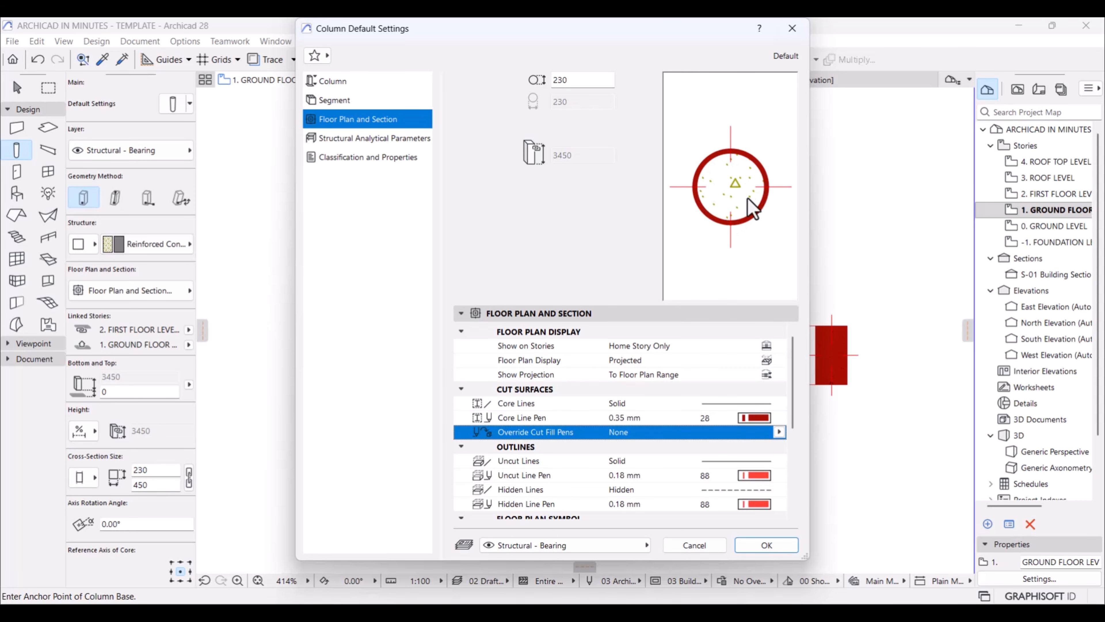
left_click(781, 433)
left_click(818, 475)
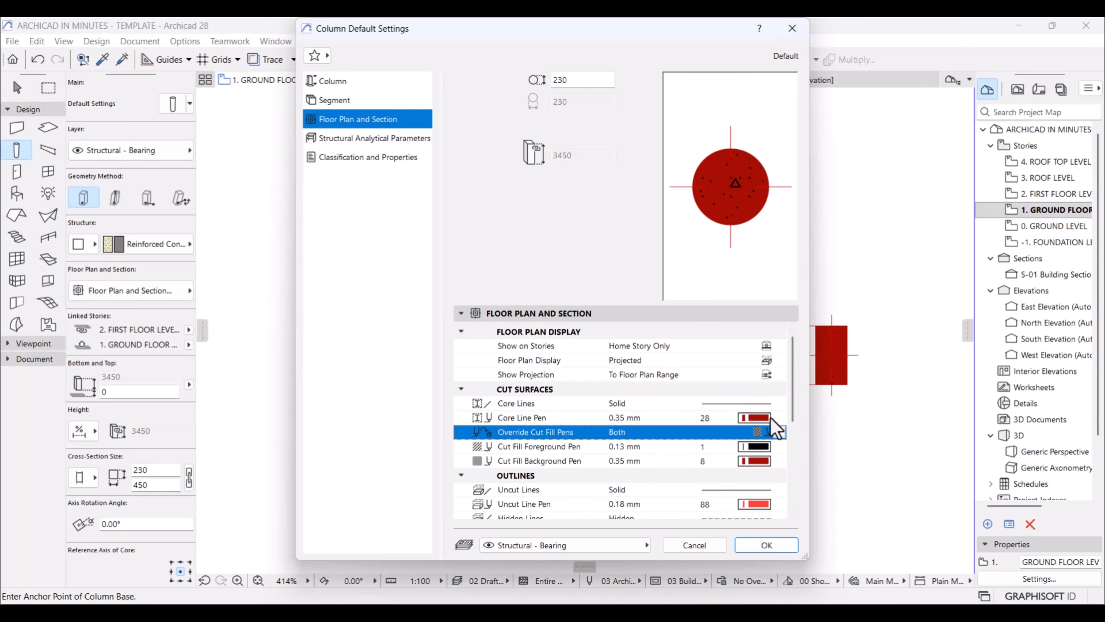
Set the column's floor plan symbol type to Plain.
scroll(649, 421, "down", 5)
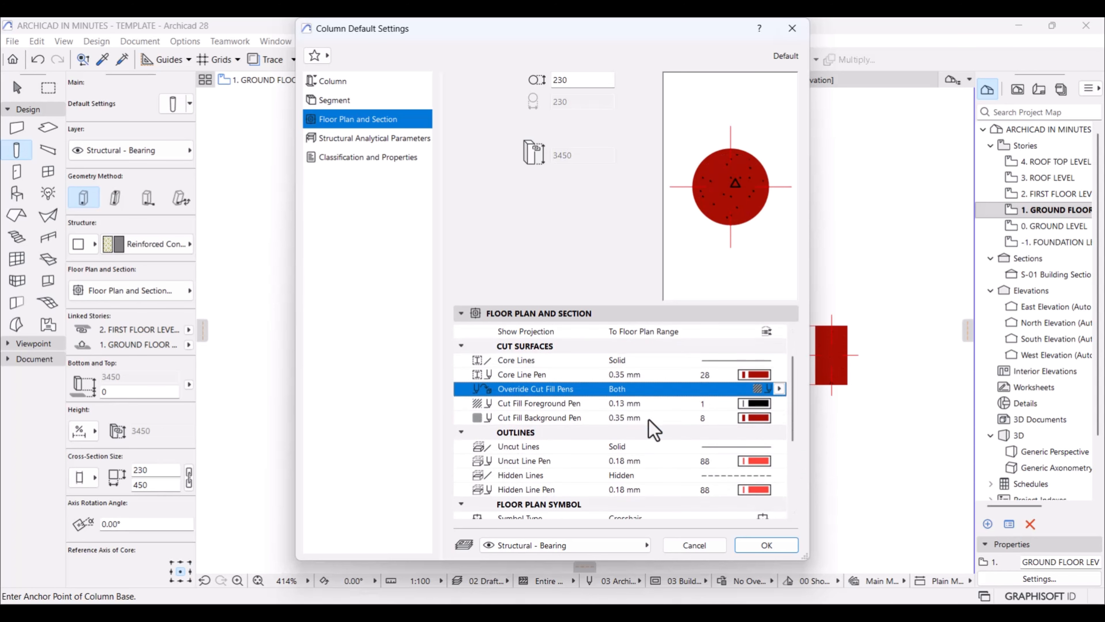
scroll(648, 419, "down", 3)
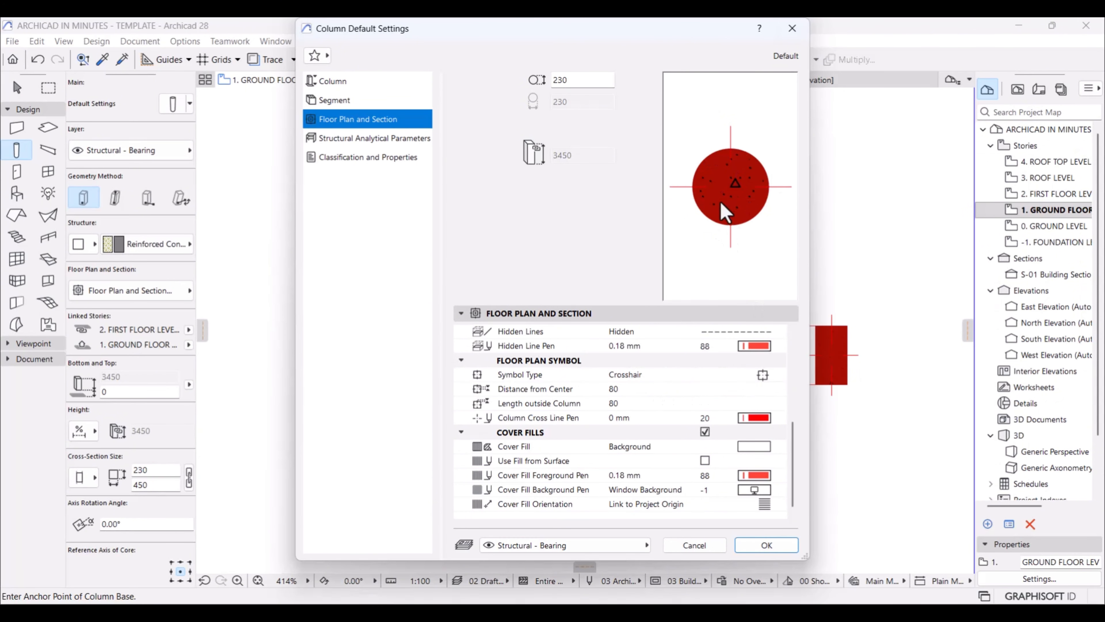
left_click(762, 376)
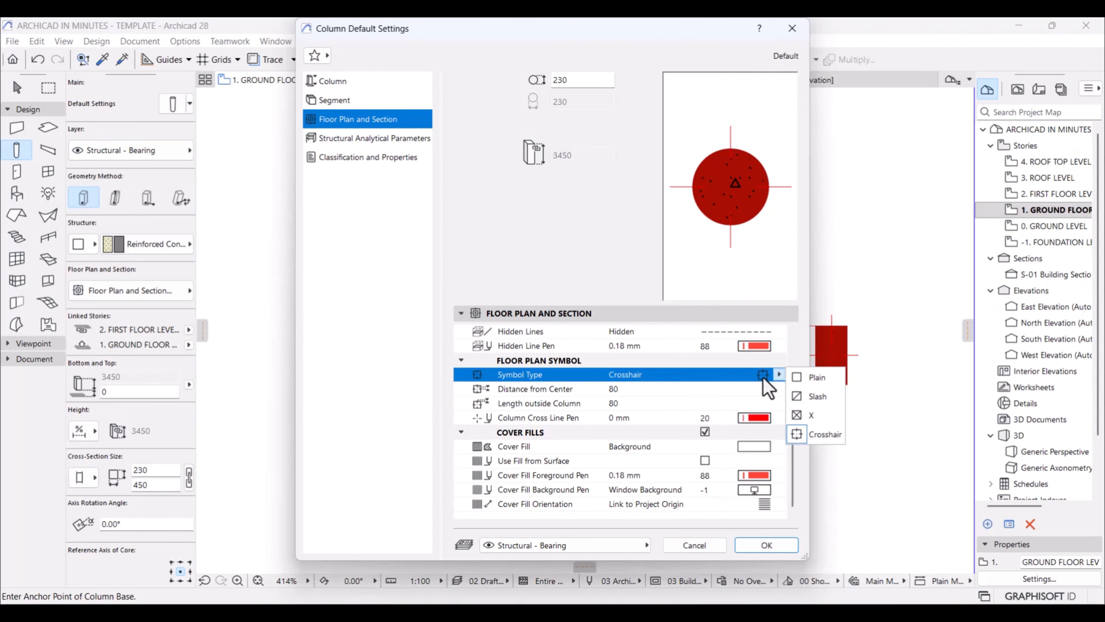
left_click(816, 377)
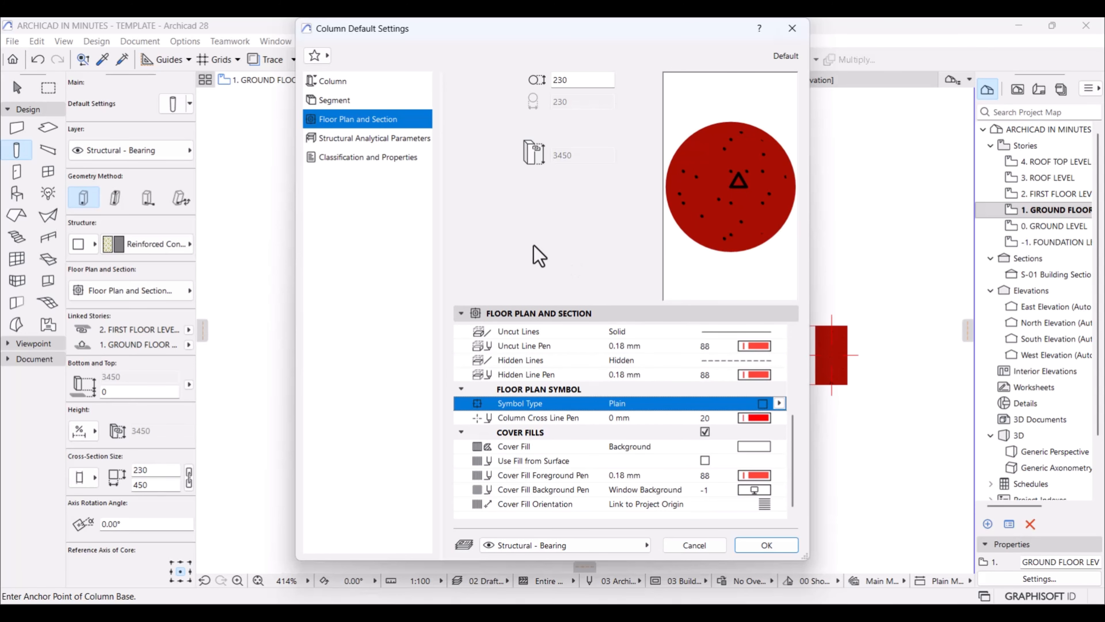
Review the column's structural analytical parameters, including the available Structural Function options.
left_click(398, 148)
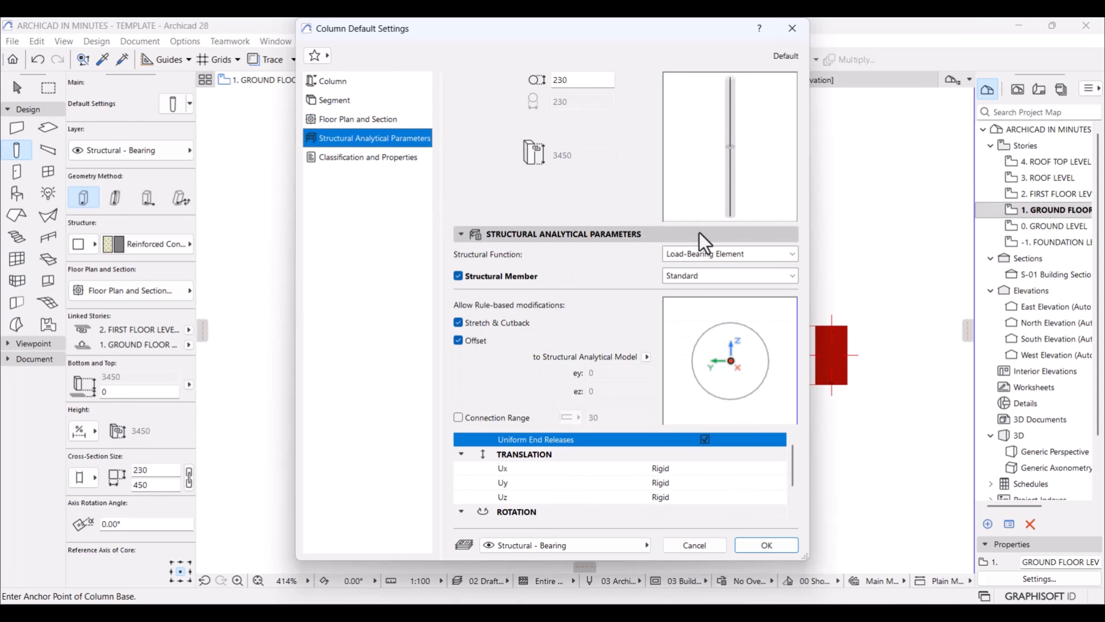
left_click(727, 254)
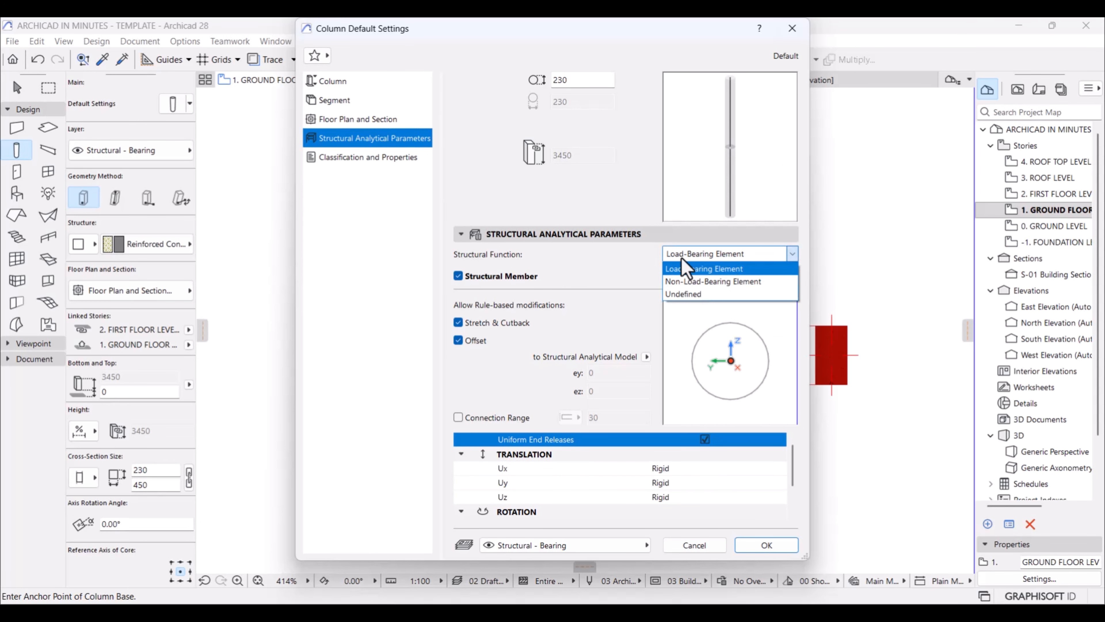
left_click(633, 260)
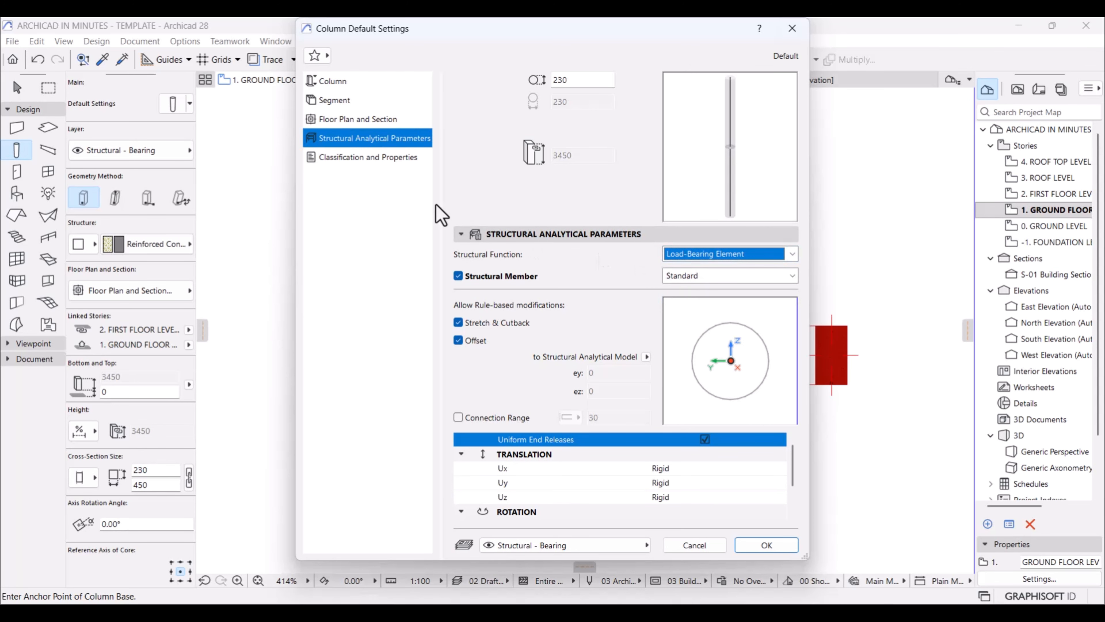
Review the column's Structural Function and Position options and the remaining classification and IFC properties.
left_click(380, 160)
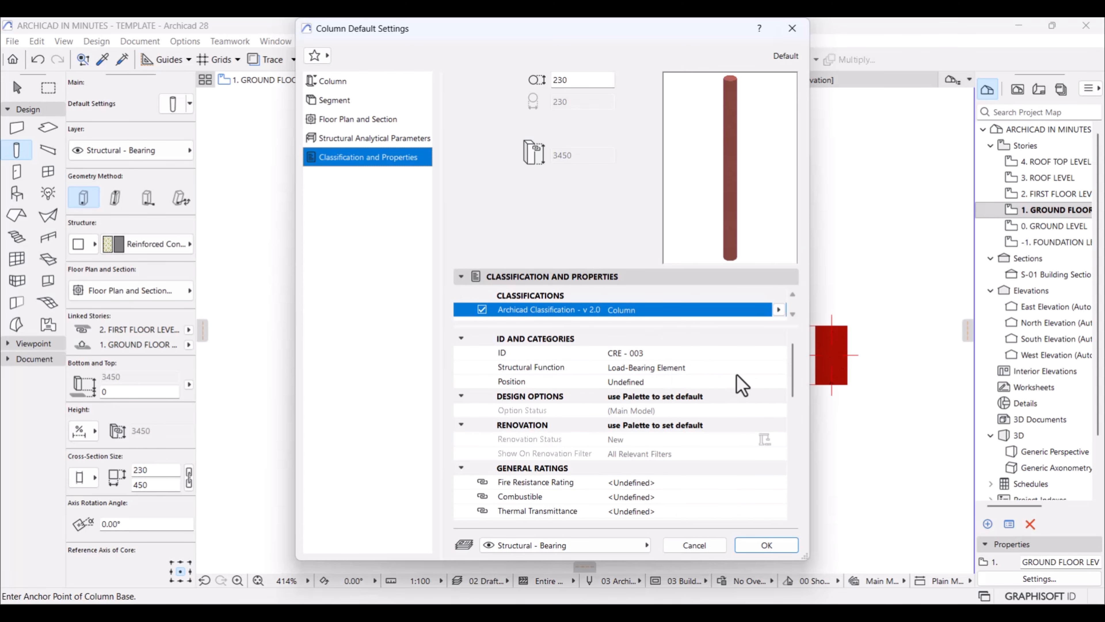
left_click(764, 367)
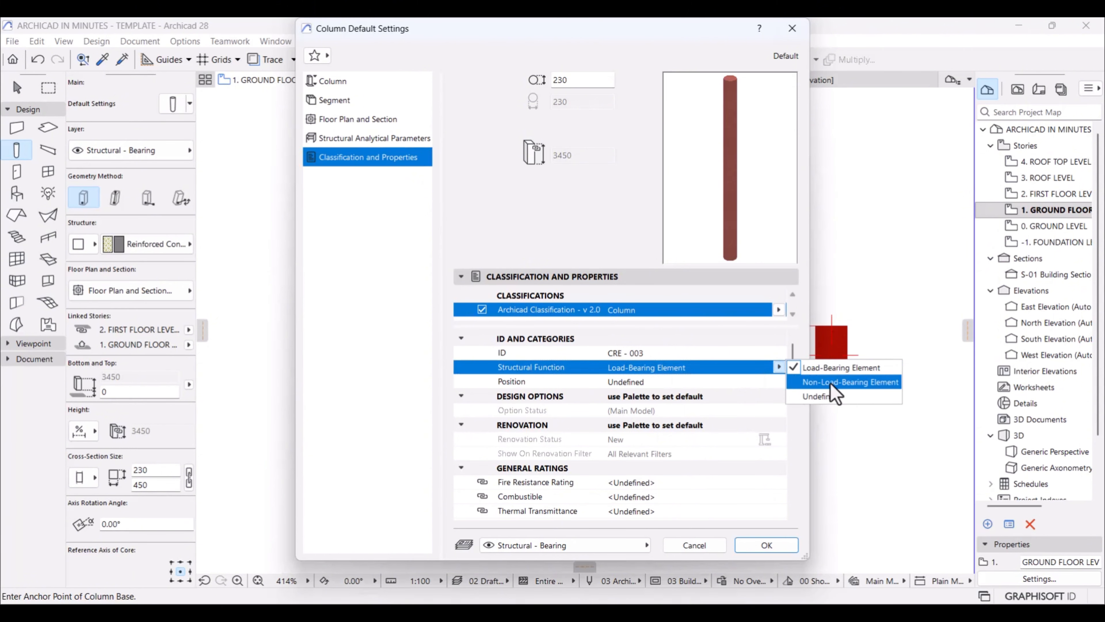
left_click(743, 379)
left_click(778, 381)
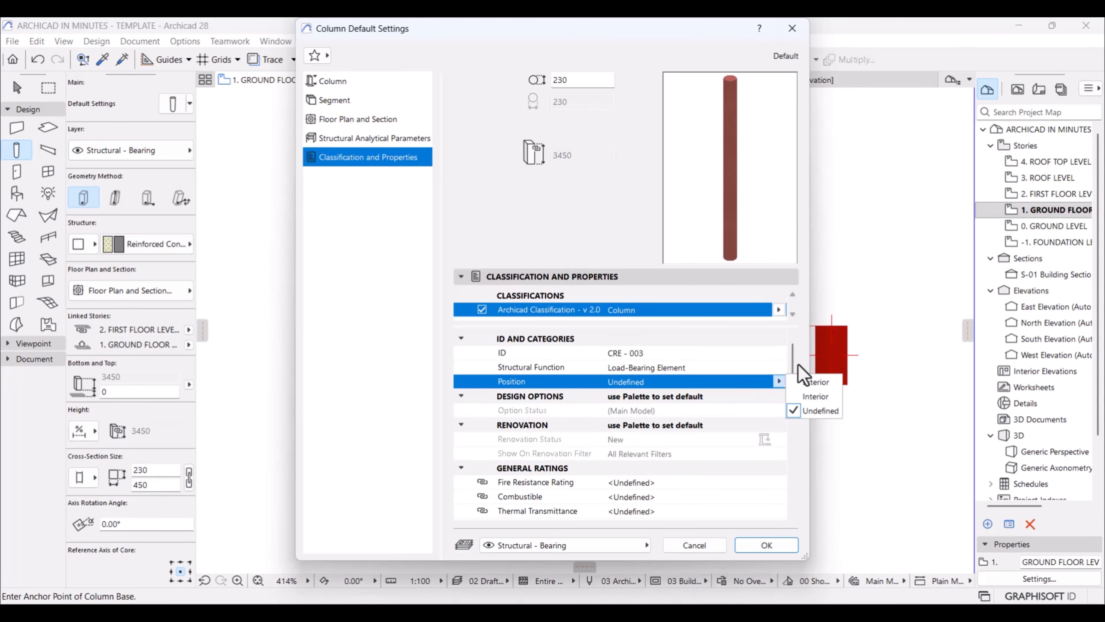
left_click(806, 370)
scroll(670, 411, "down", 10)
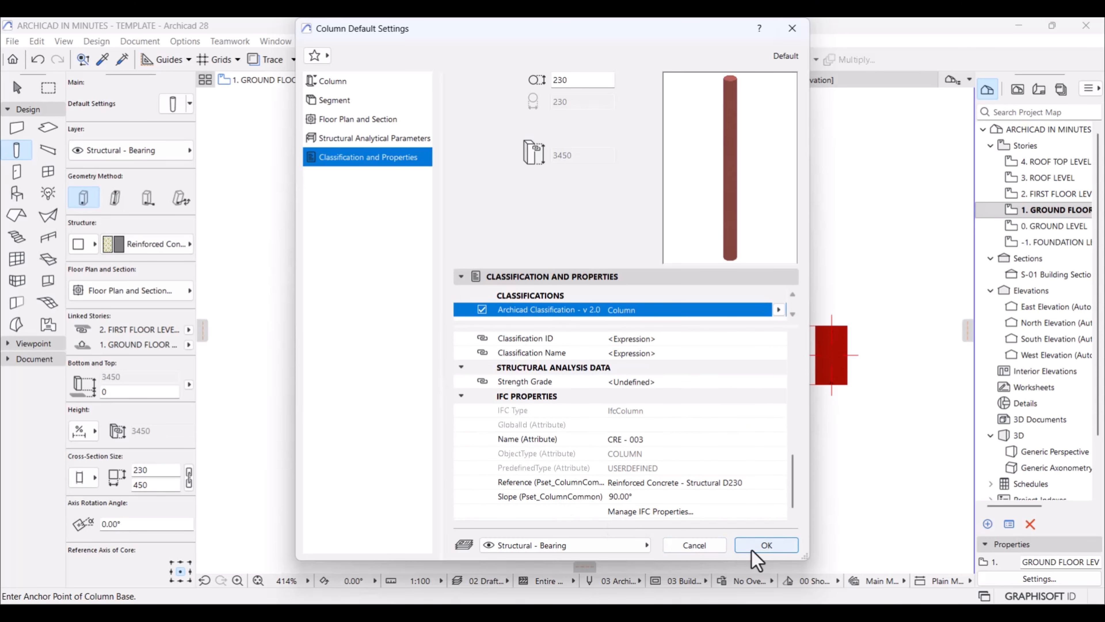
Accept the column defaults and place a 230 mm circular column below the existing row of columns.
left_click(766, 546)
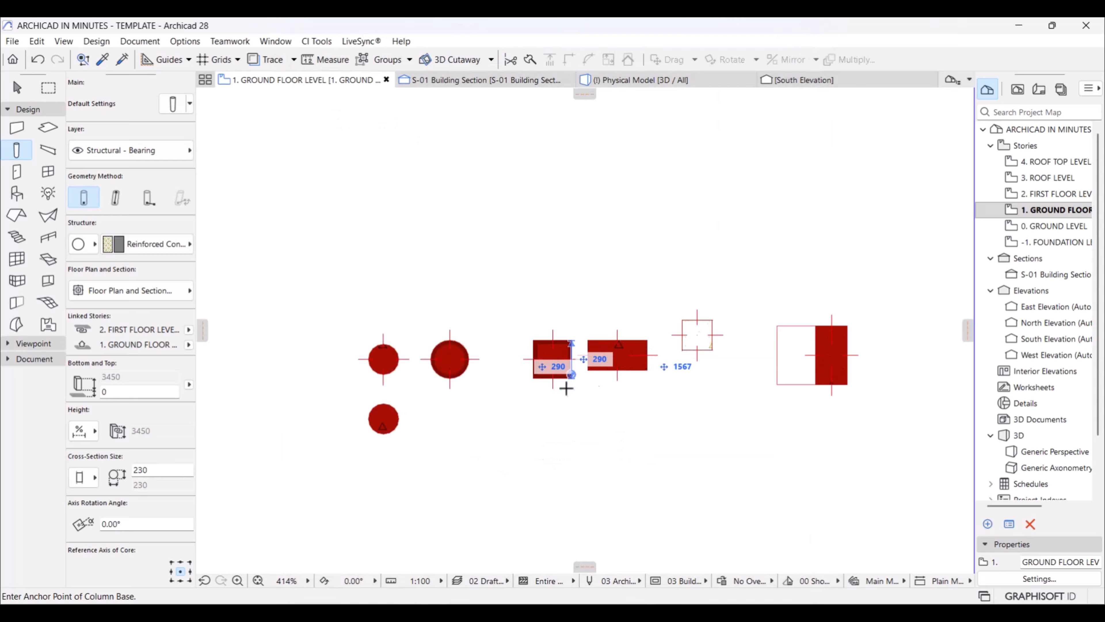
left_click(483, 438)
Draw a 230 Block wall about 853 mm long, running down from the upper edge midpoint of the unfilled square column.
scroll(424, 440, "up", 2)
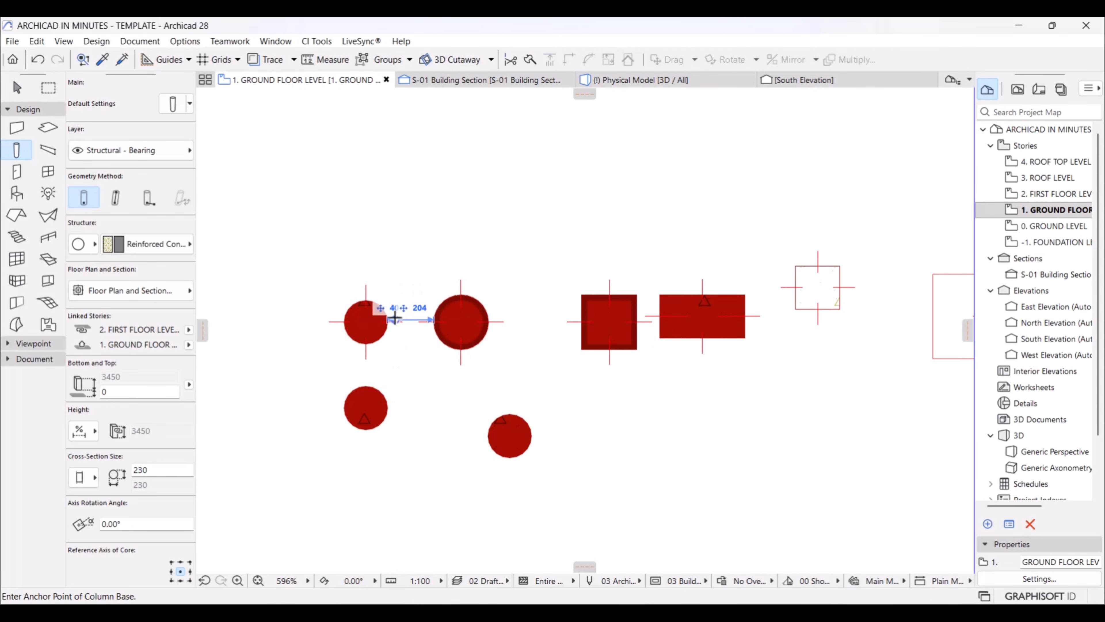
scroll(401, 305, "down", 2)
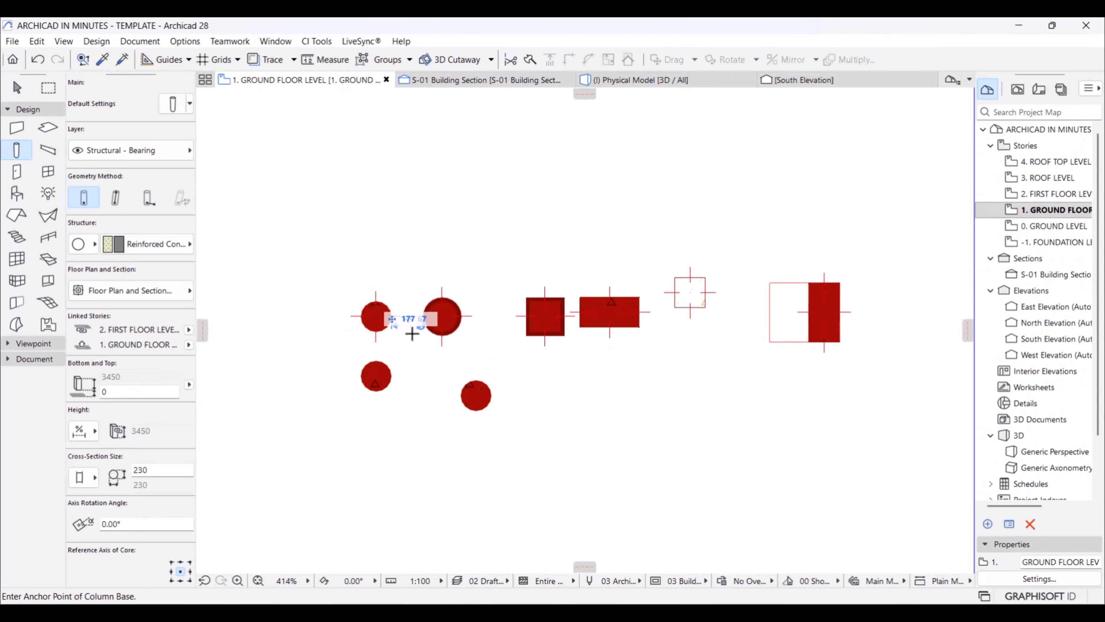
scroll(409, 335, "up", 2)
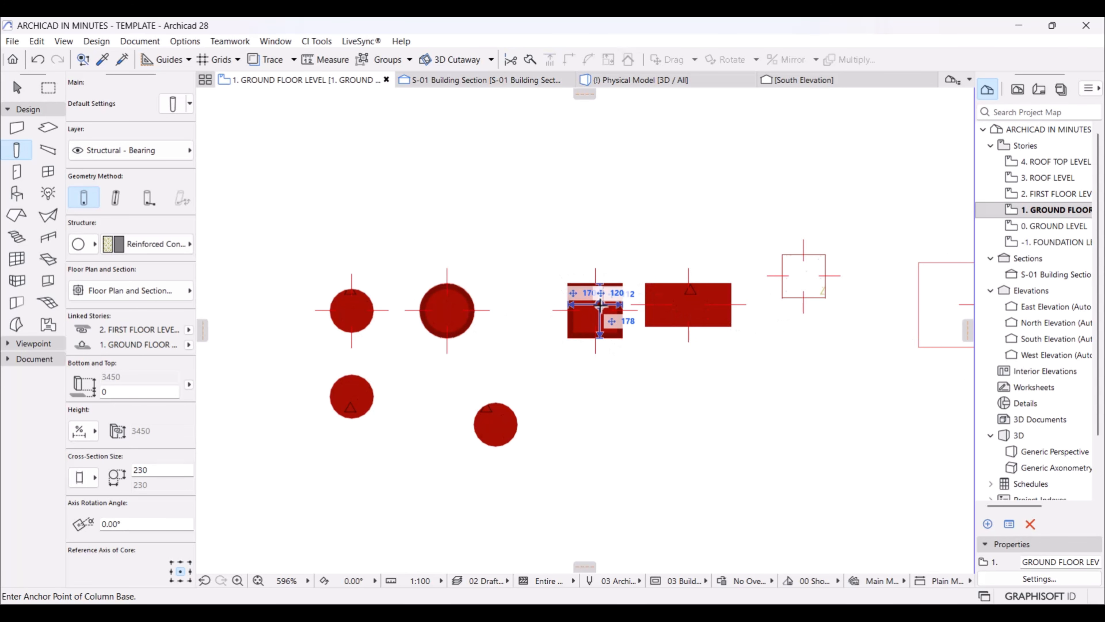
scroll(637, 308, "up", 4)
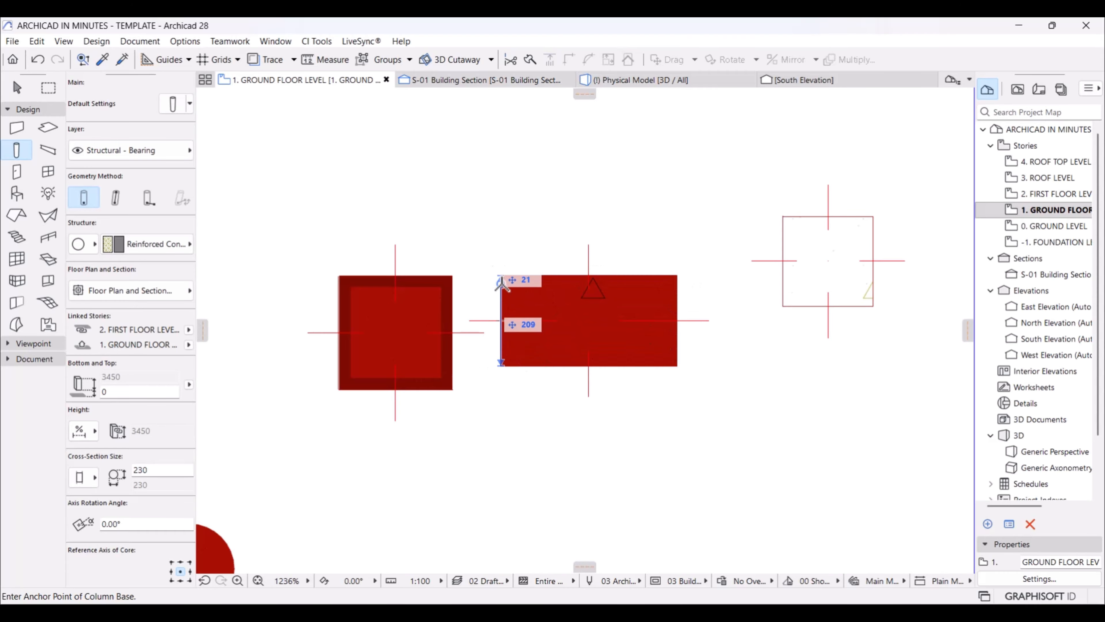
scroll(501, 267, "down", 2)
scroll(561, 286, "down", 1)
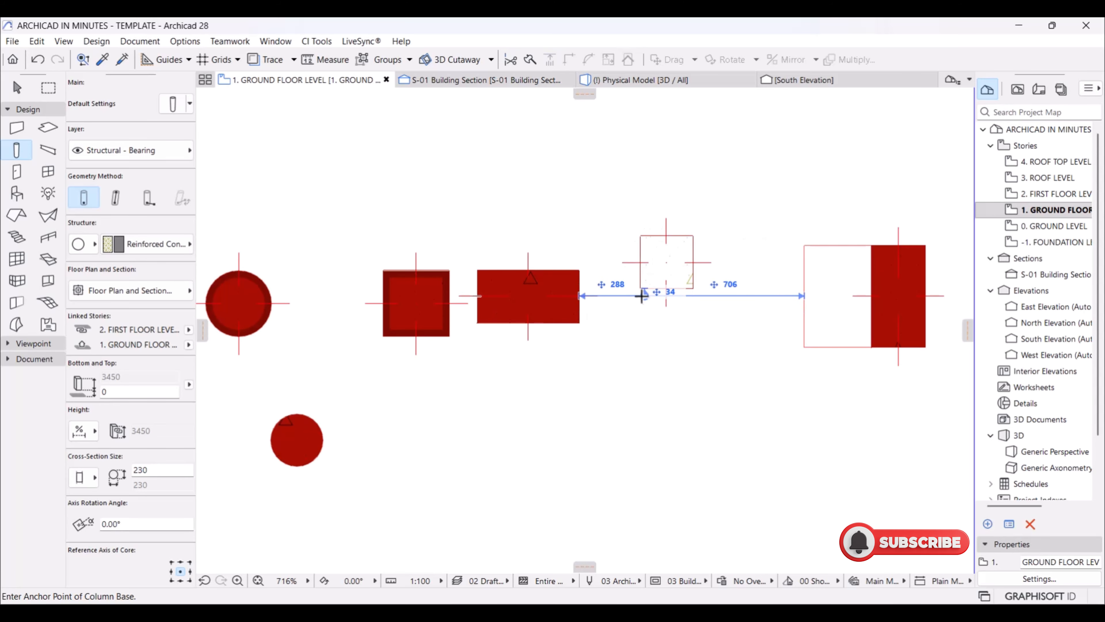
left_click(17, 128)
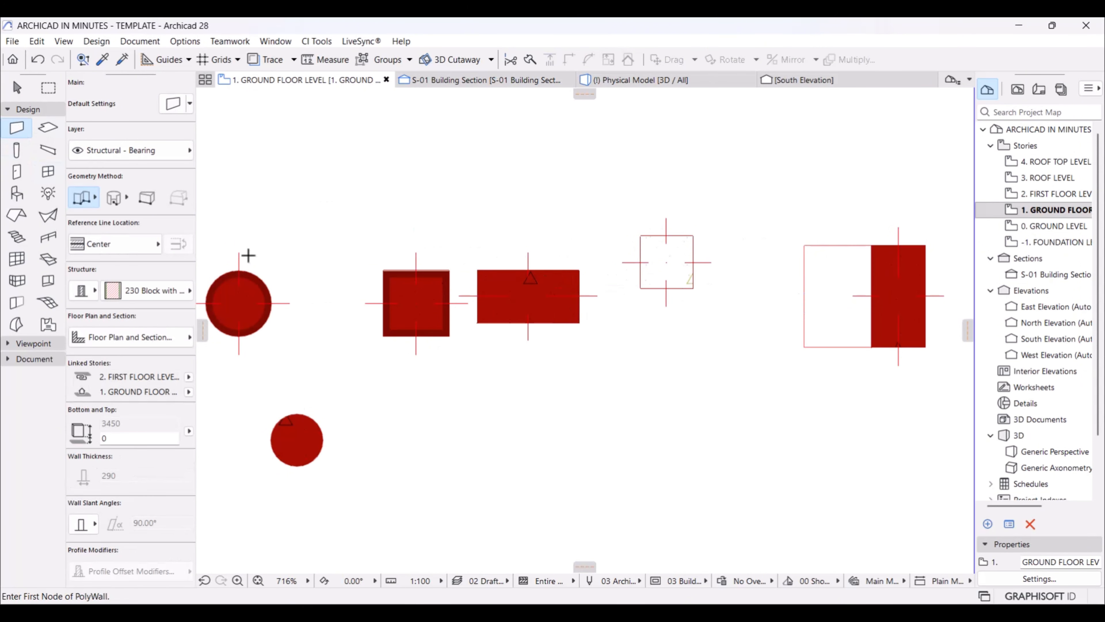
left_click(666, 236)
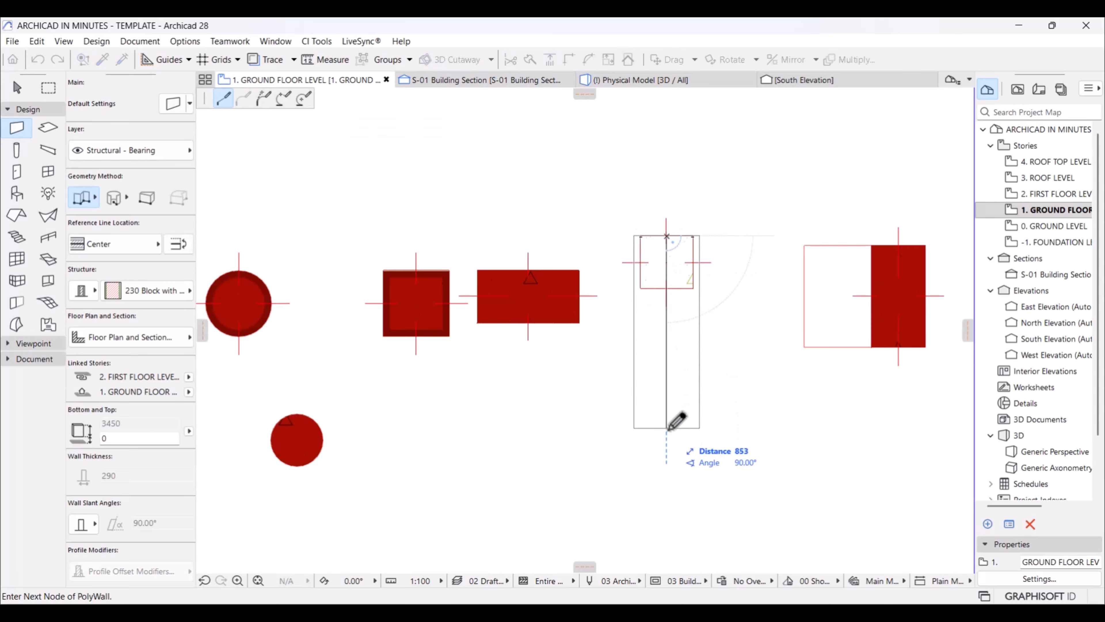
double_click(667, 428)
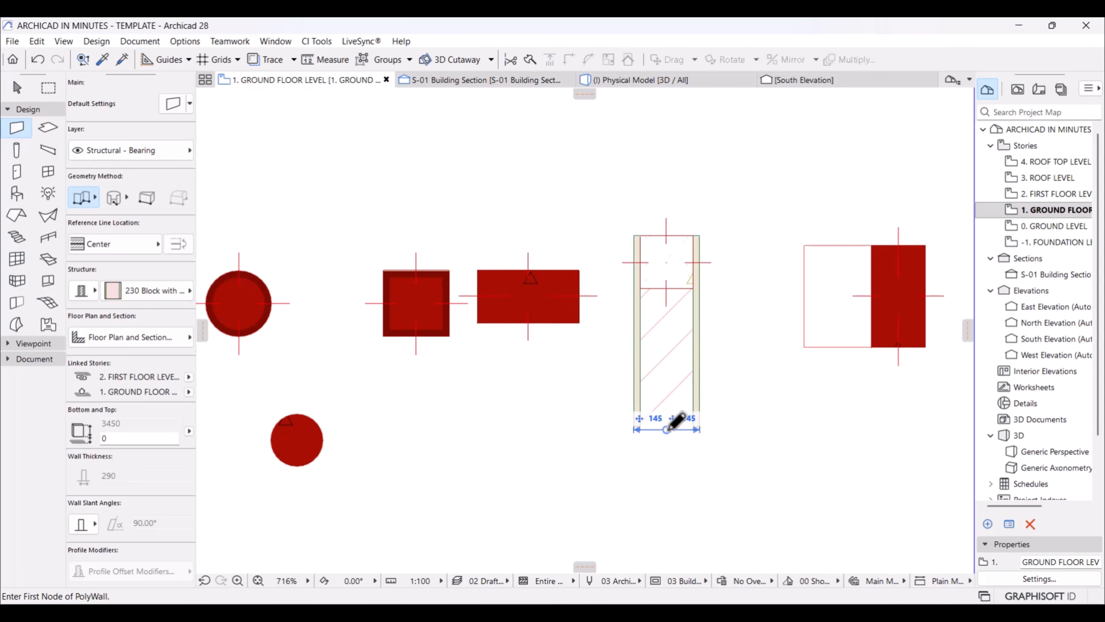
scroll(692, 315, "up", 1)
scroll(635, 356, "down", 3)
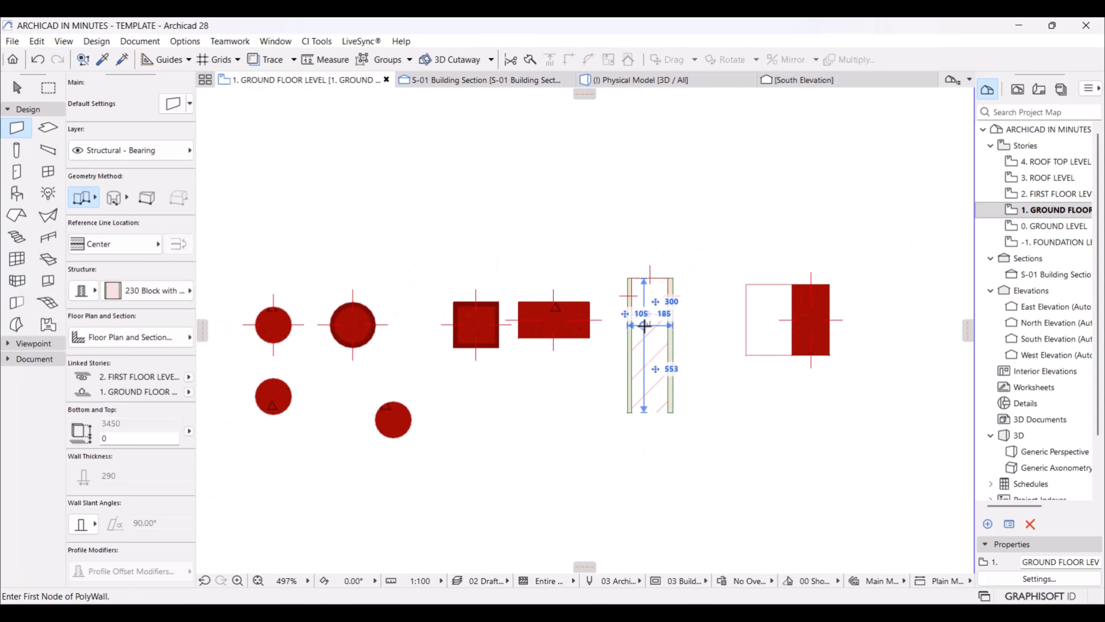
key("Escape")
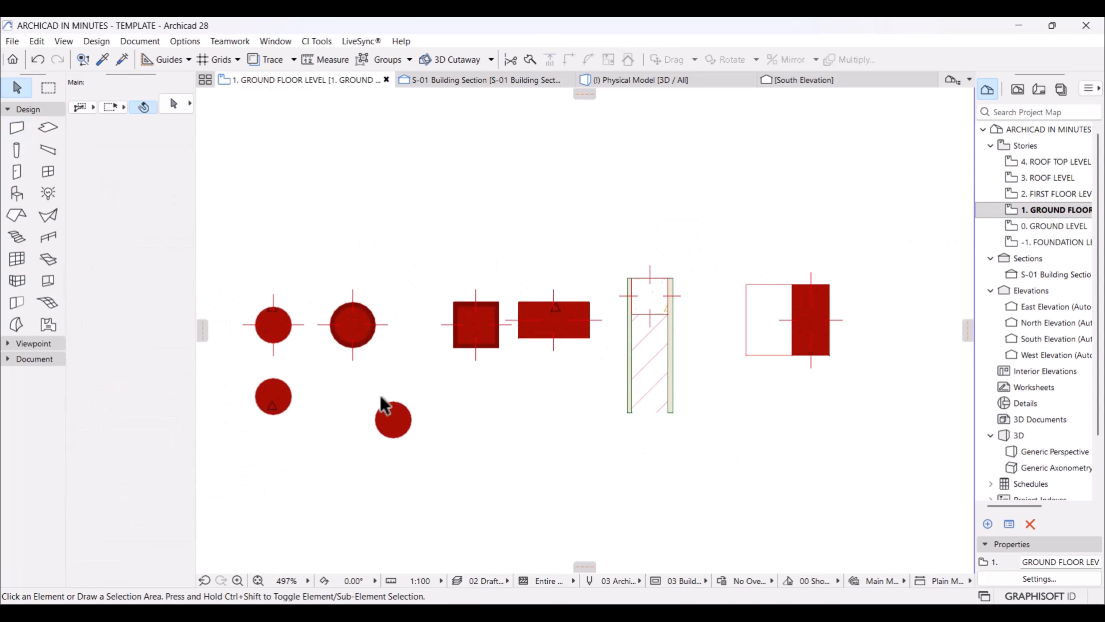
Copy the veneered square column from its centre onto the wall's centreline near its lower end.
left_click(481, 332)
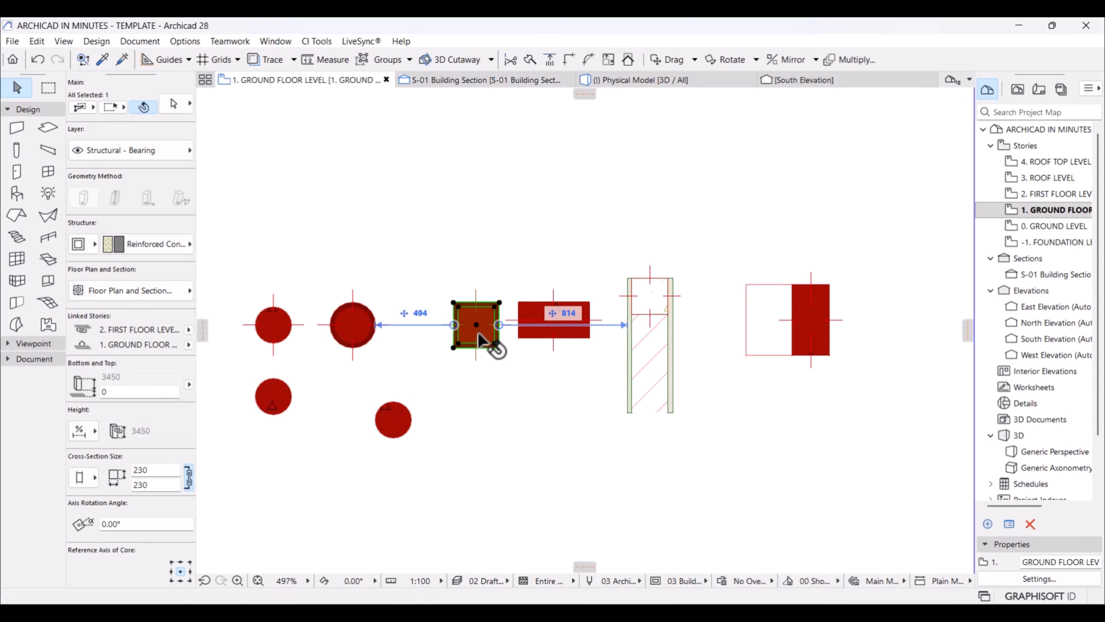
key("ctrl+shift+d")
left_click(476, 324)
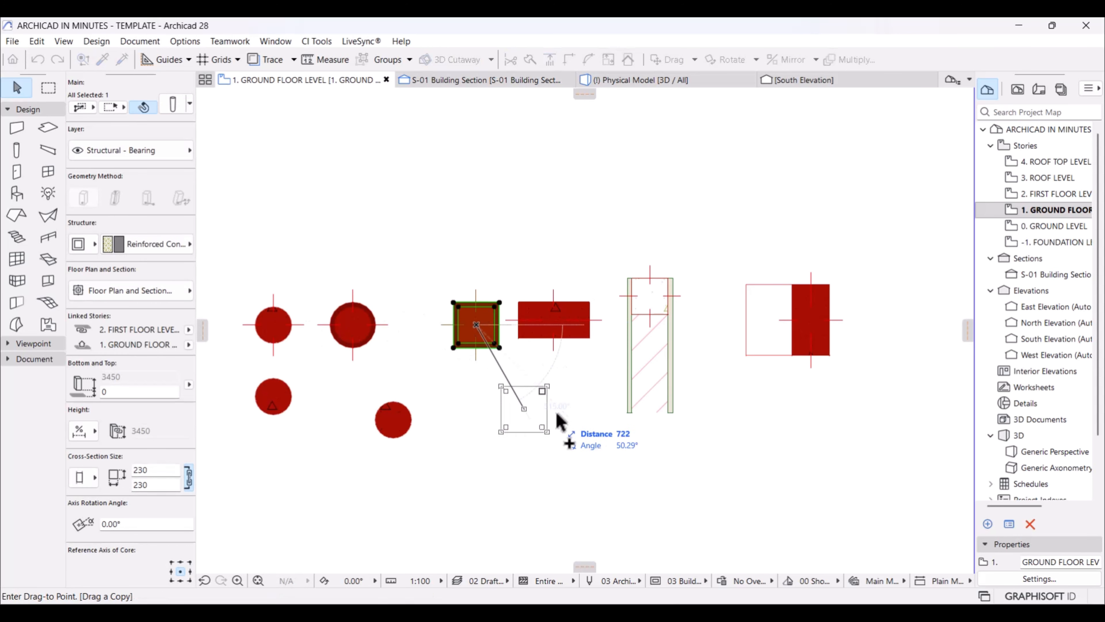
scroll(686, 395, "up", 3)
left_click(668, 382)
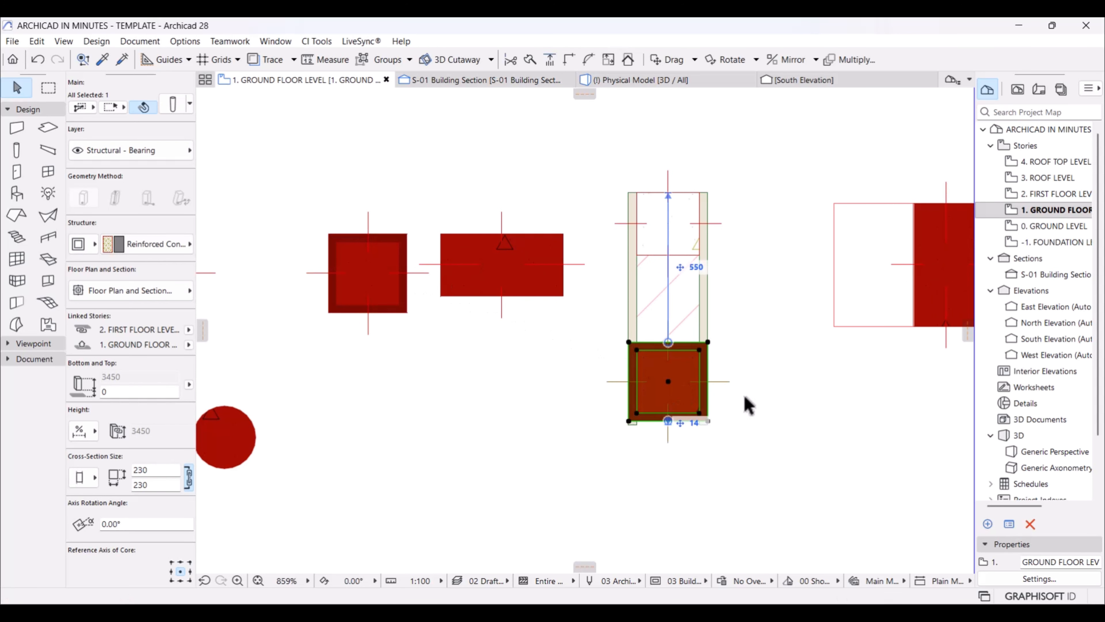
key("Escape")
scroll(593, 376, "down", 3)
scroll(652, 335, "up", 2)
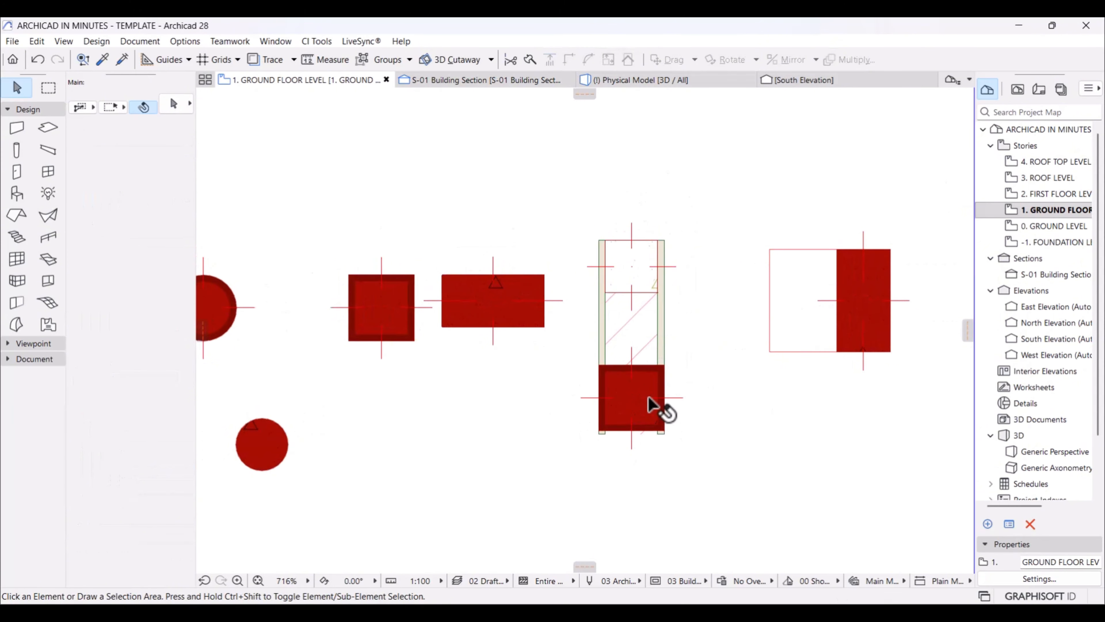
Examine how the wall joins the plain and veneered square columns, first in plan and then in the 3D model.
left_click(639, 283)
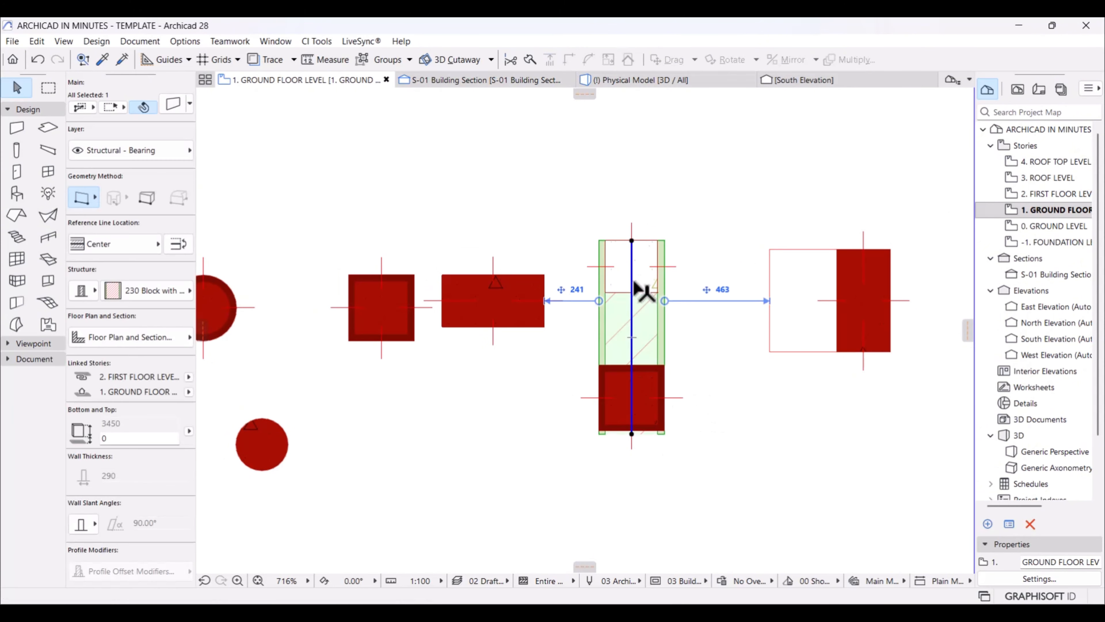
key("Escape")
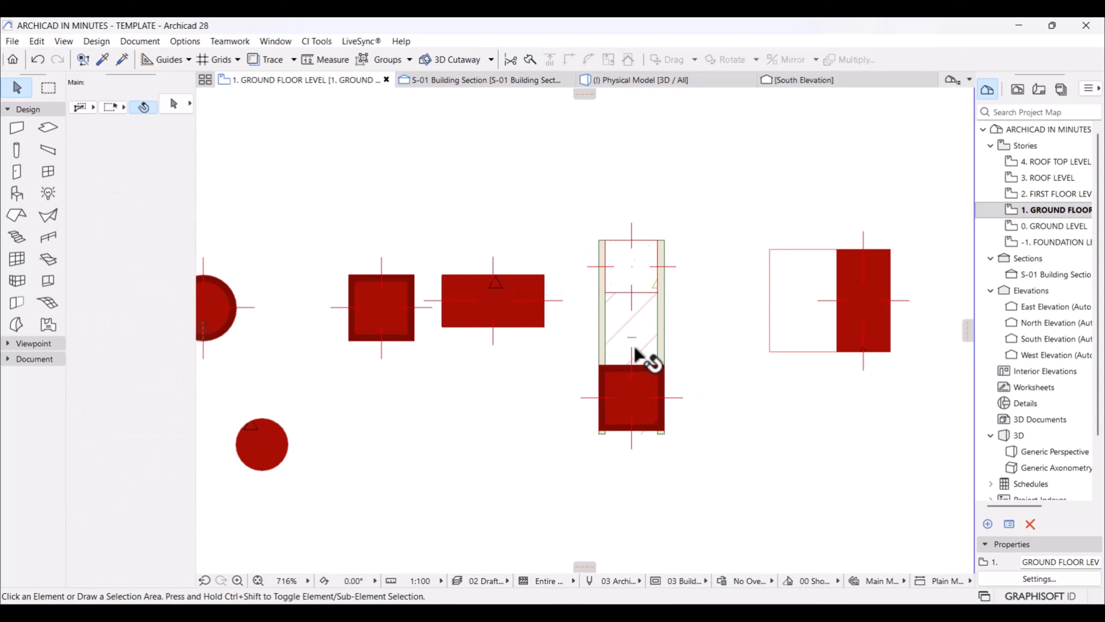
scroll(554, 376, "down", 5)
scroll(555, 358, "down", 2)
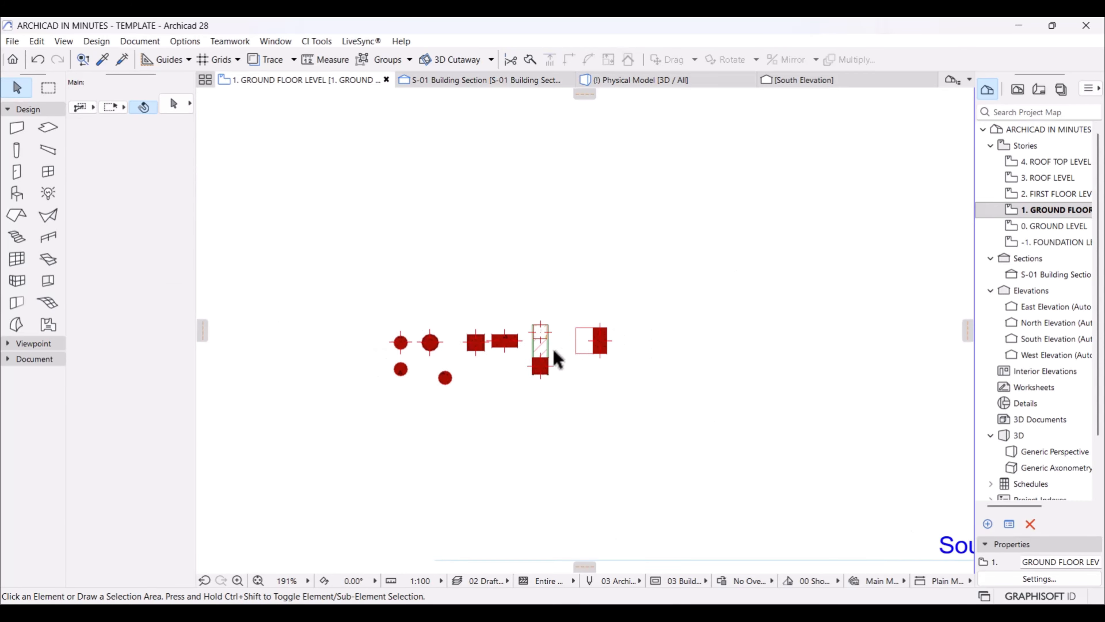
scroll(654, 350, "up", 2)
left_click(688, 82)
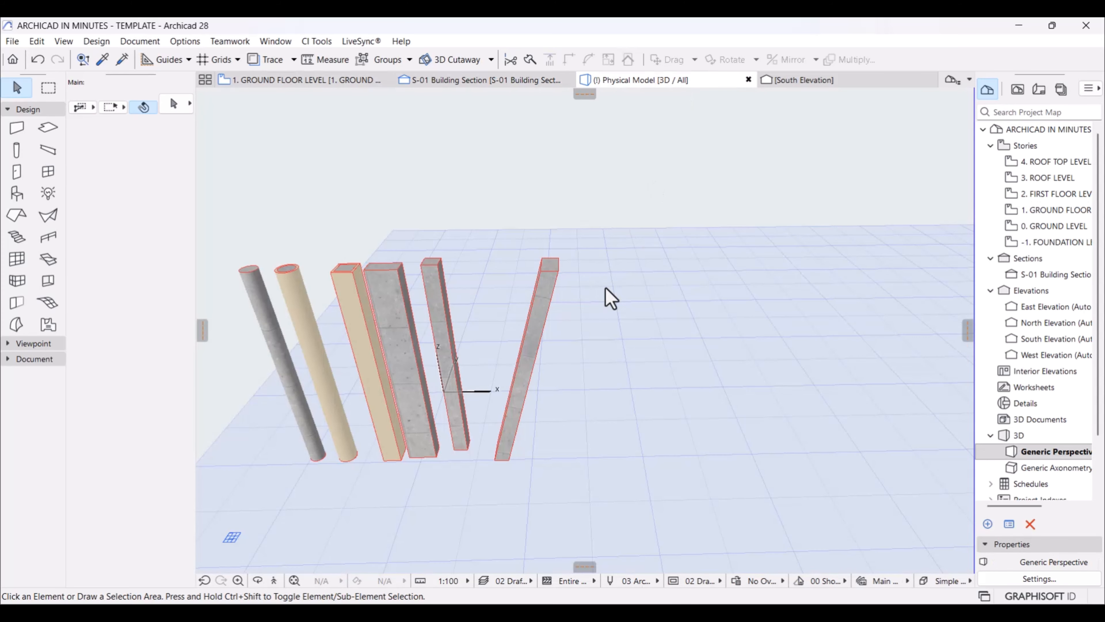
scroll(656, 328, "down", 2)
scroll(490, 291, "up", 3)
scroll(507, 290, "up", 4)
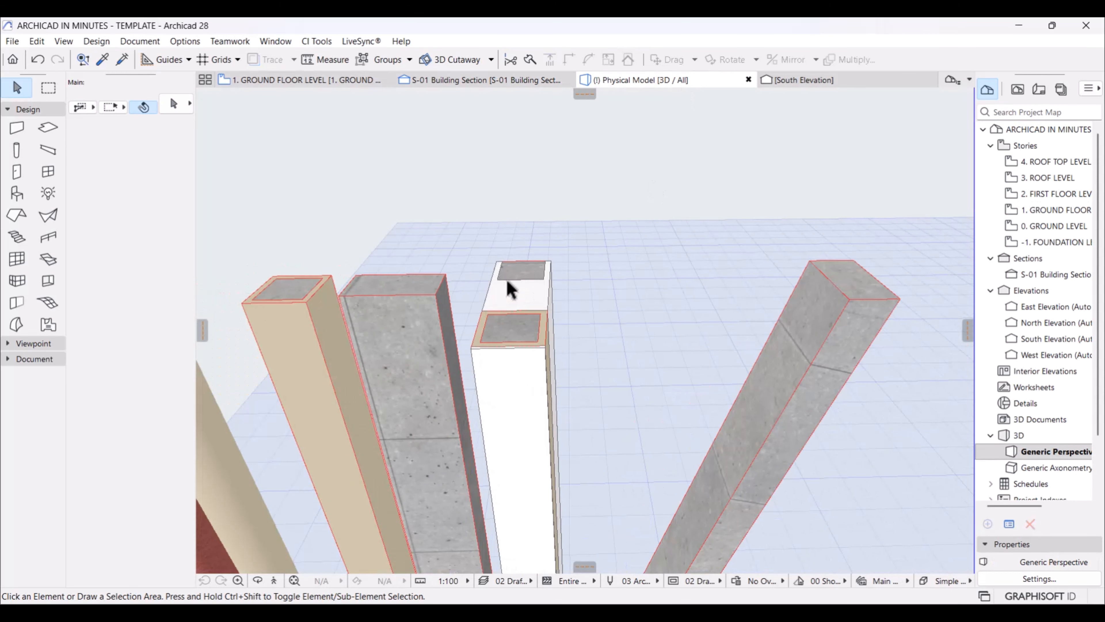
scroll(610, 348, "down", 5)
Delete the wall spanning the two square columns in the 3D model and view the remaining columns.
left_click(611, 339)
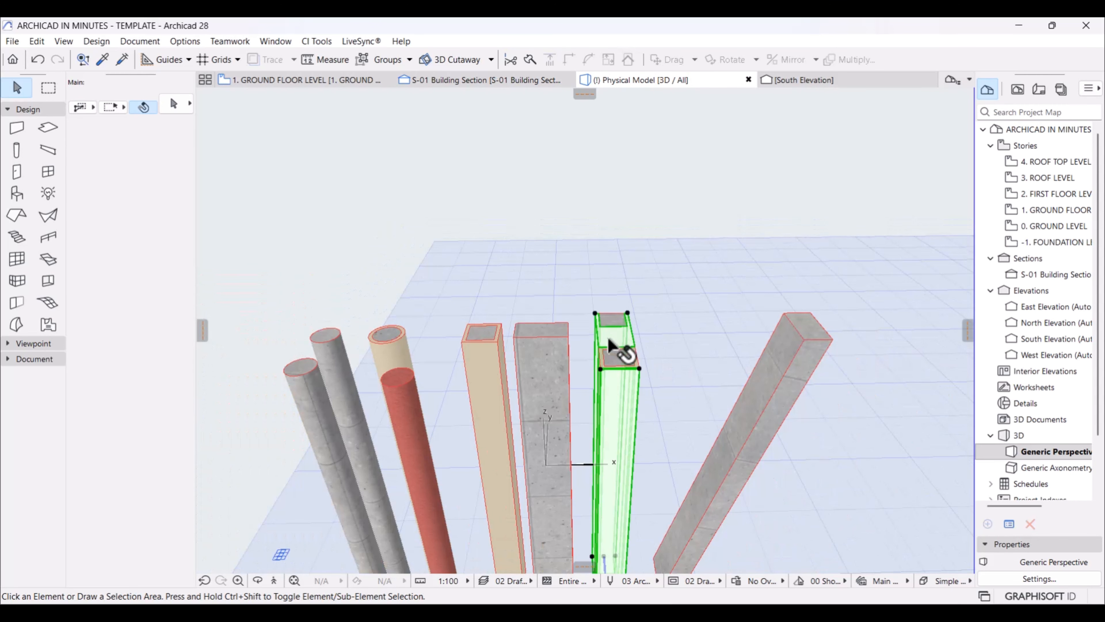
left_click(668, 318)
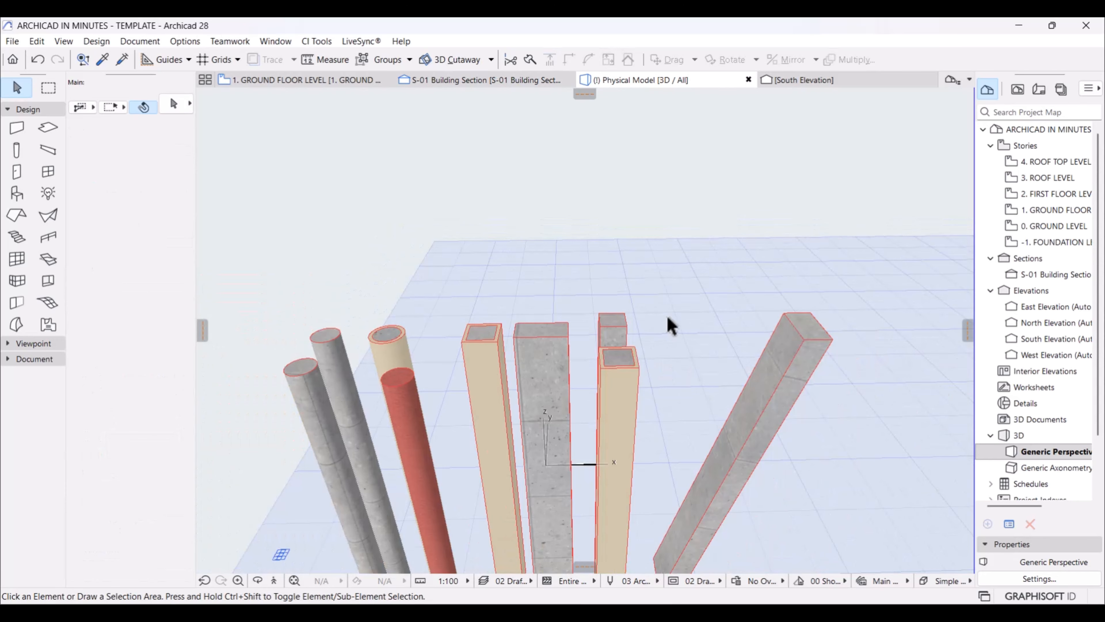
key("o")
left_click_drag(672, 324, 801, 381)
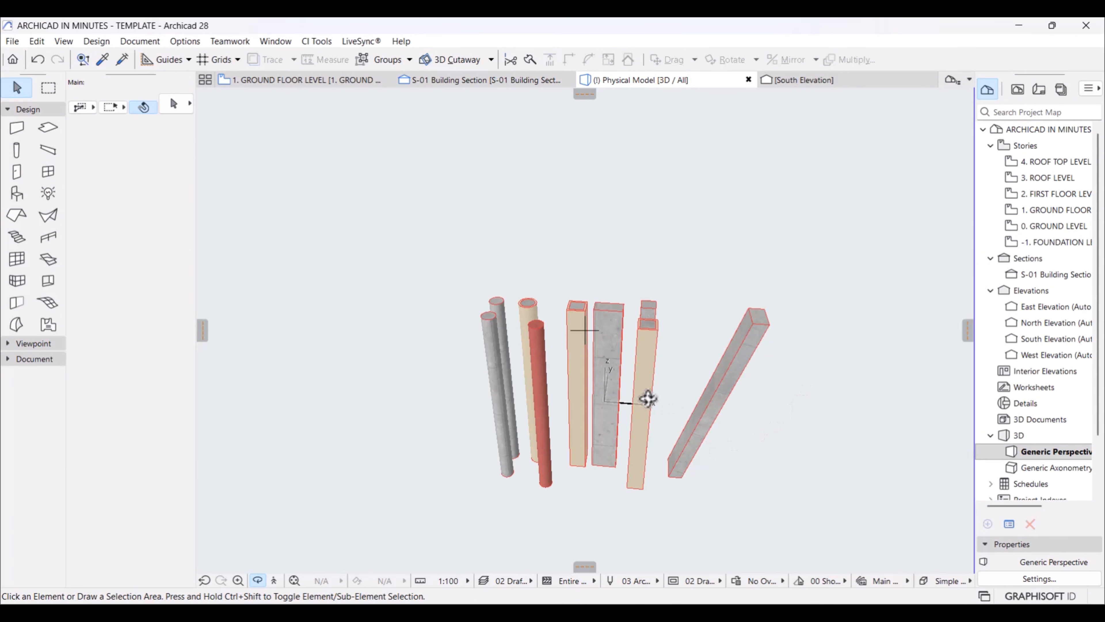